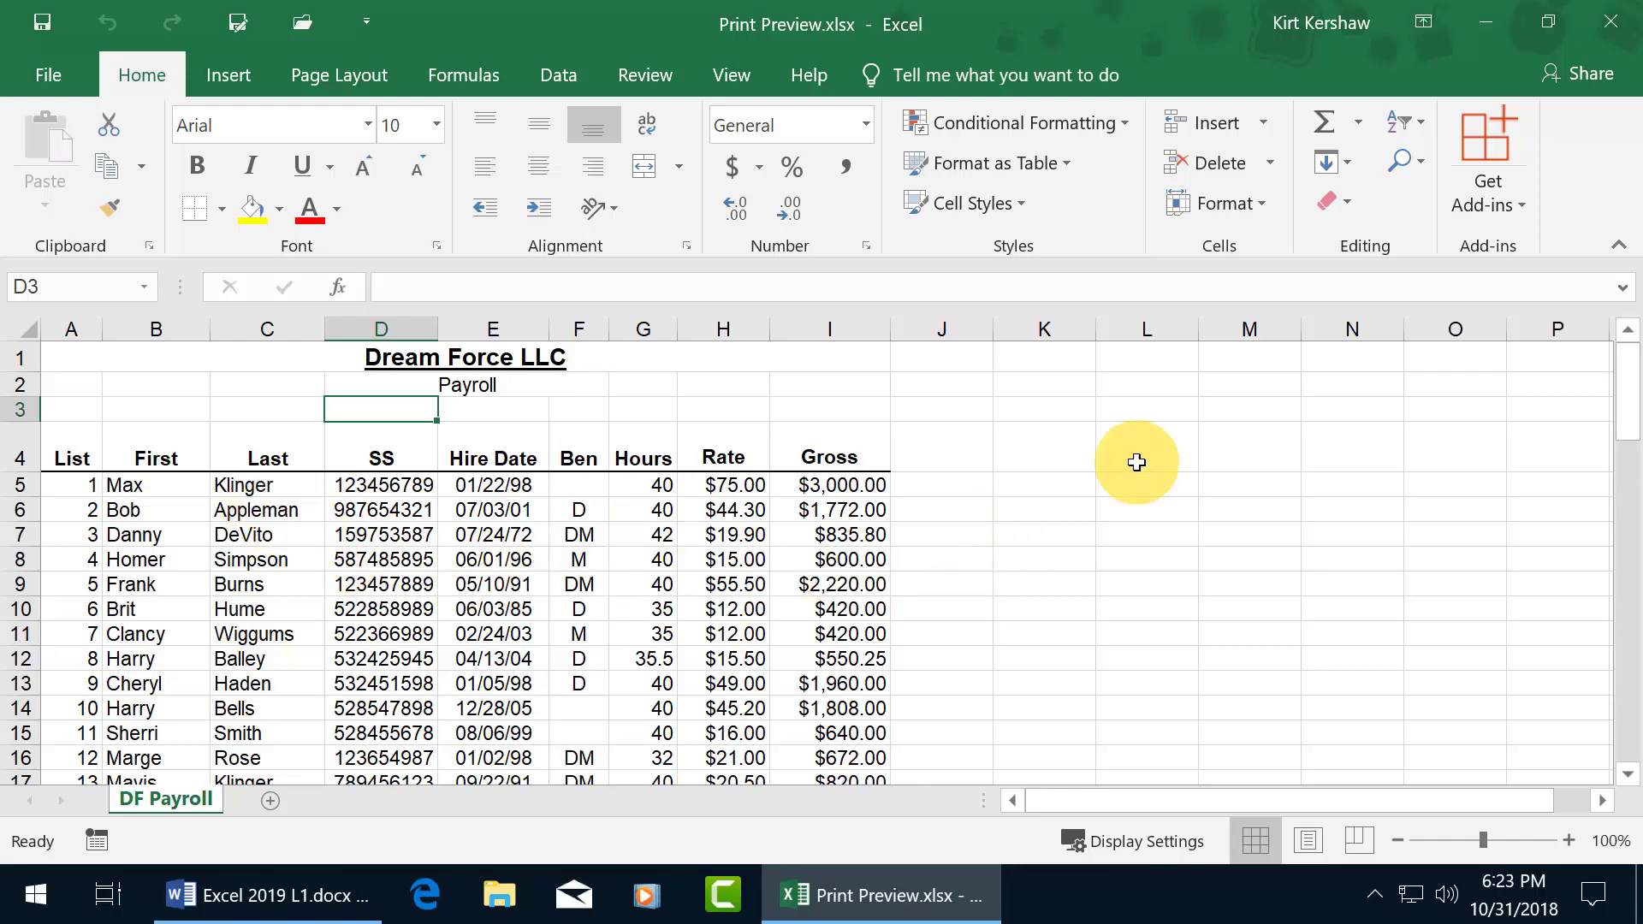
Step: Scroll through the payroll sheet and bring up its print preview
{"action": "left_click_drag", "start_coordinate": [1626, 376], "coordinate": [1614, 752]}
{"action": "scroll", "coordinate": [1197, 720], "scroll_direction": "down", "scroll_amount": 2}
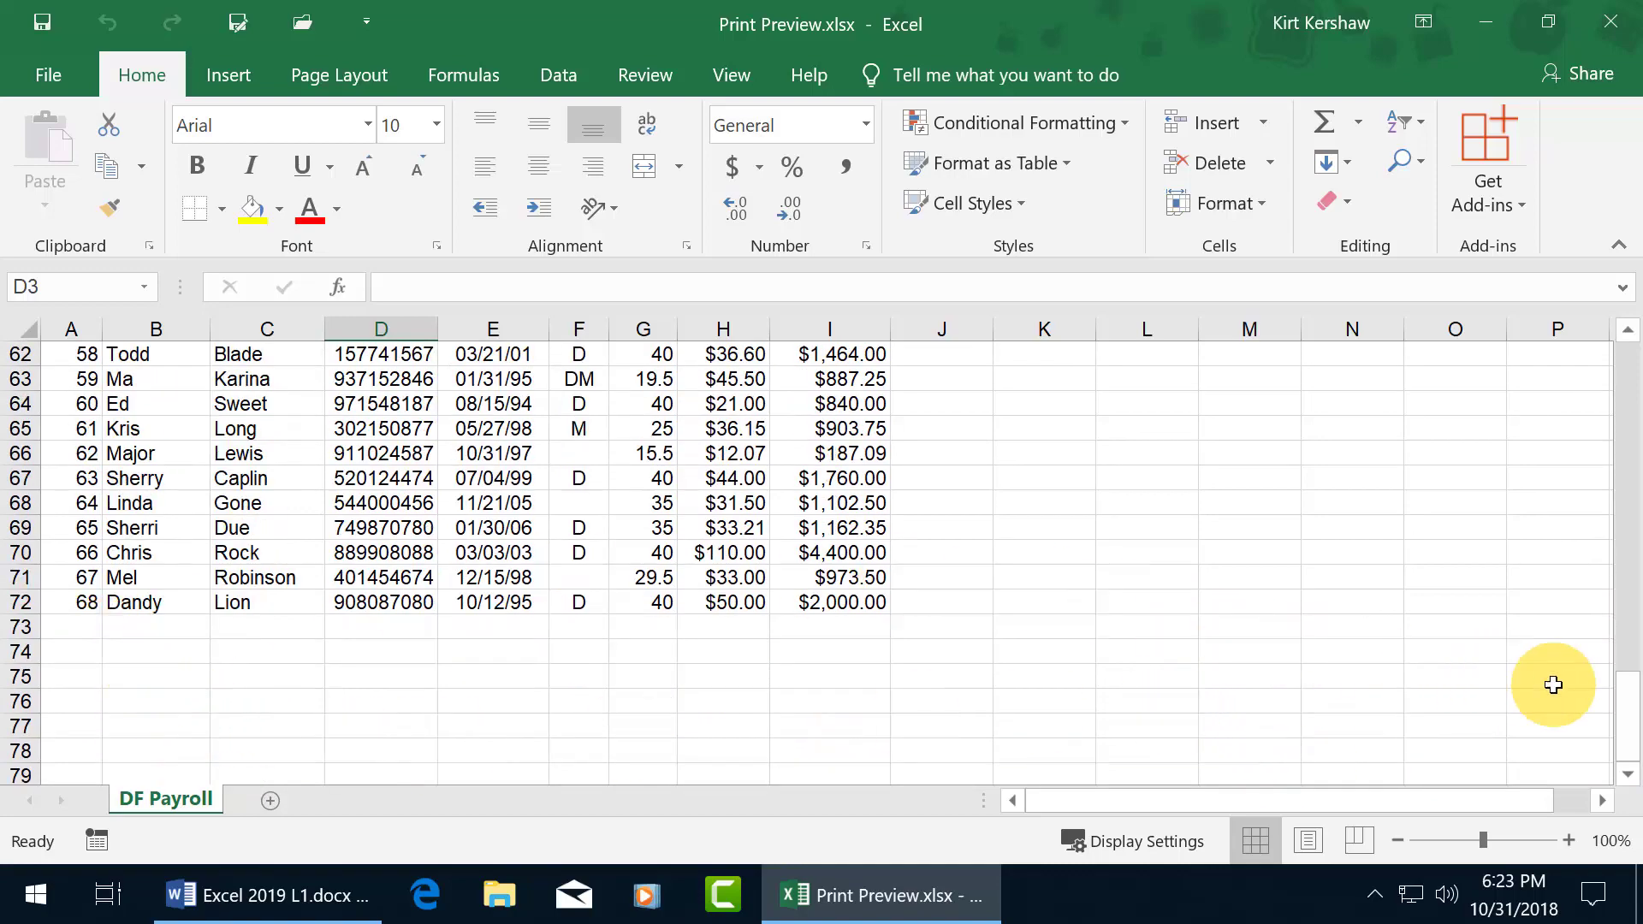
{"action": "left_click_drag", "start_coordinate": [1623, 704], "coordinate": [1629, 377]}
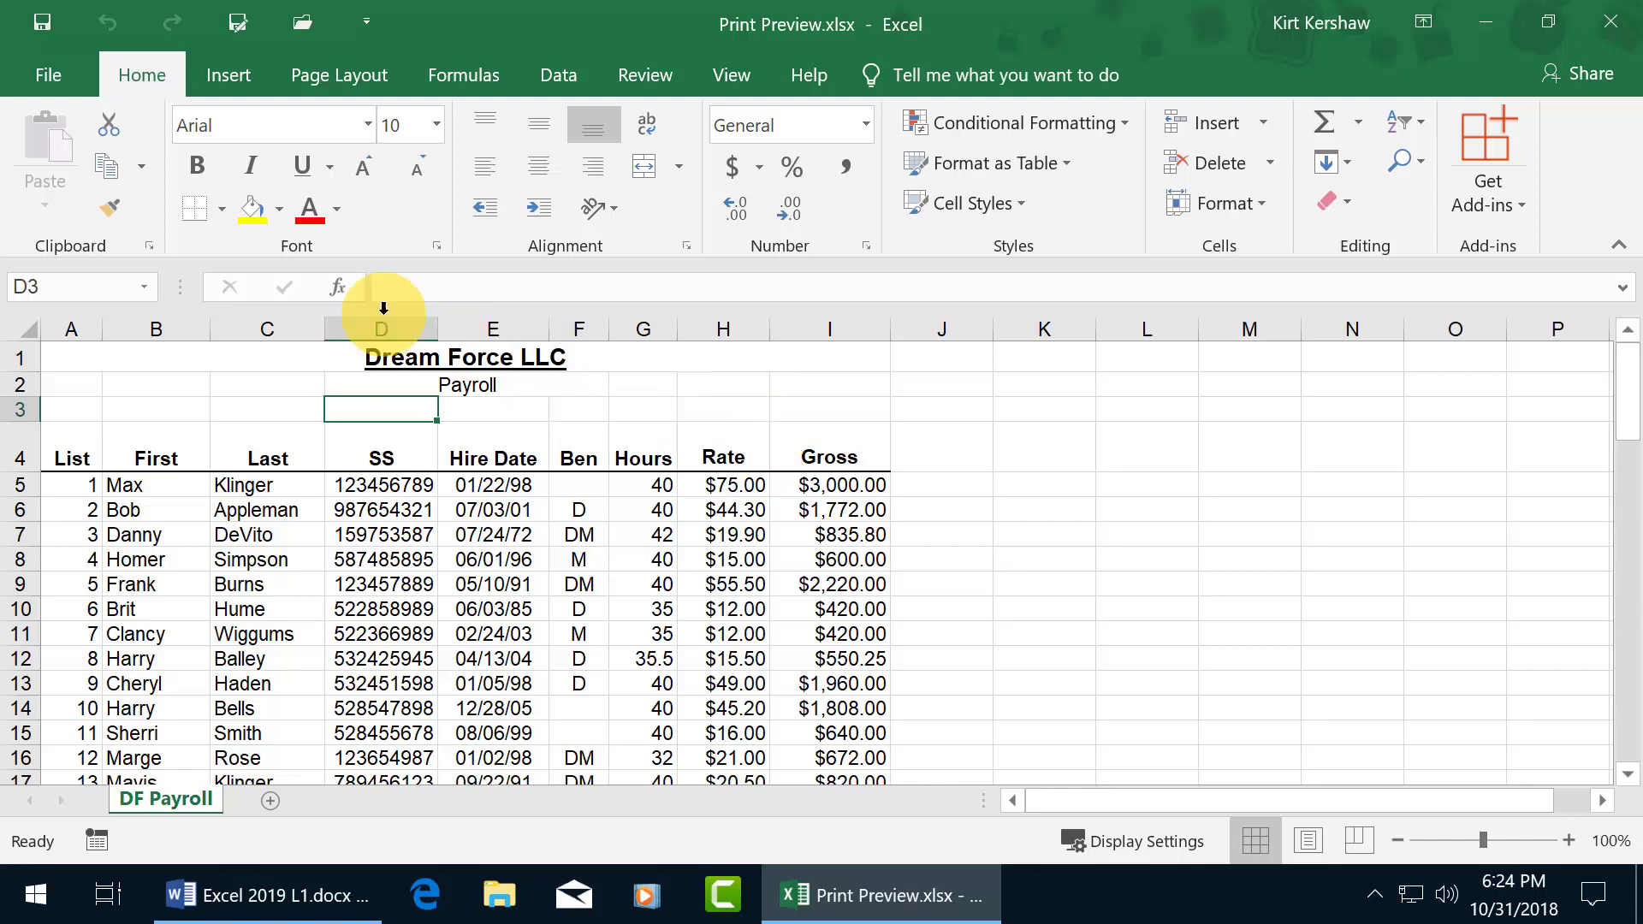
{"action": "left_click", "coordinate": [55, 78]}
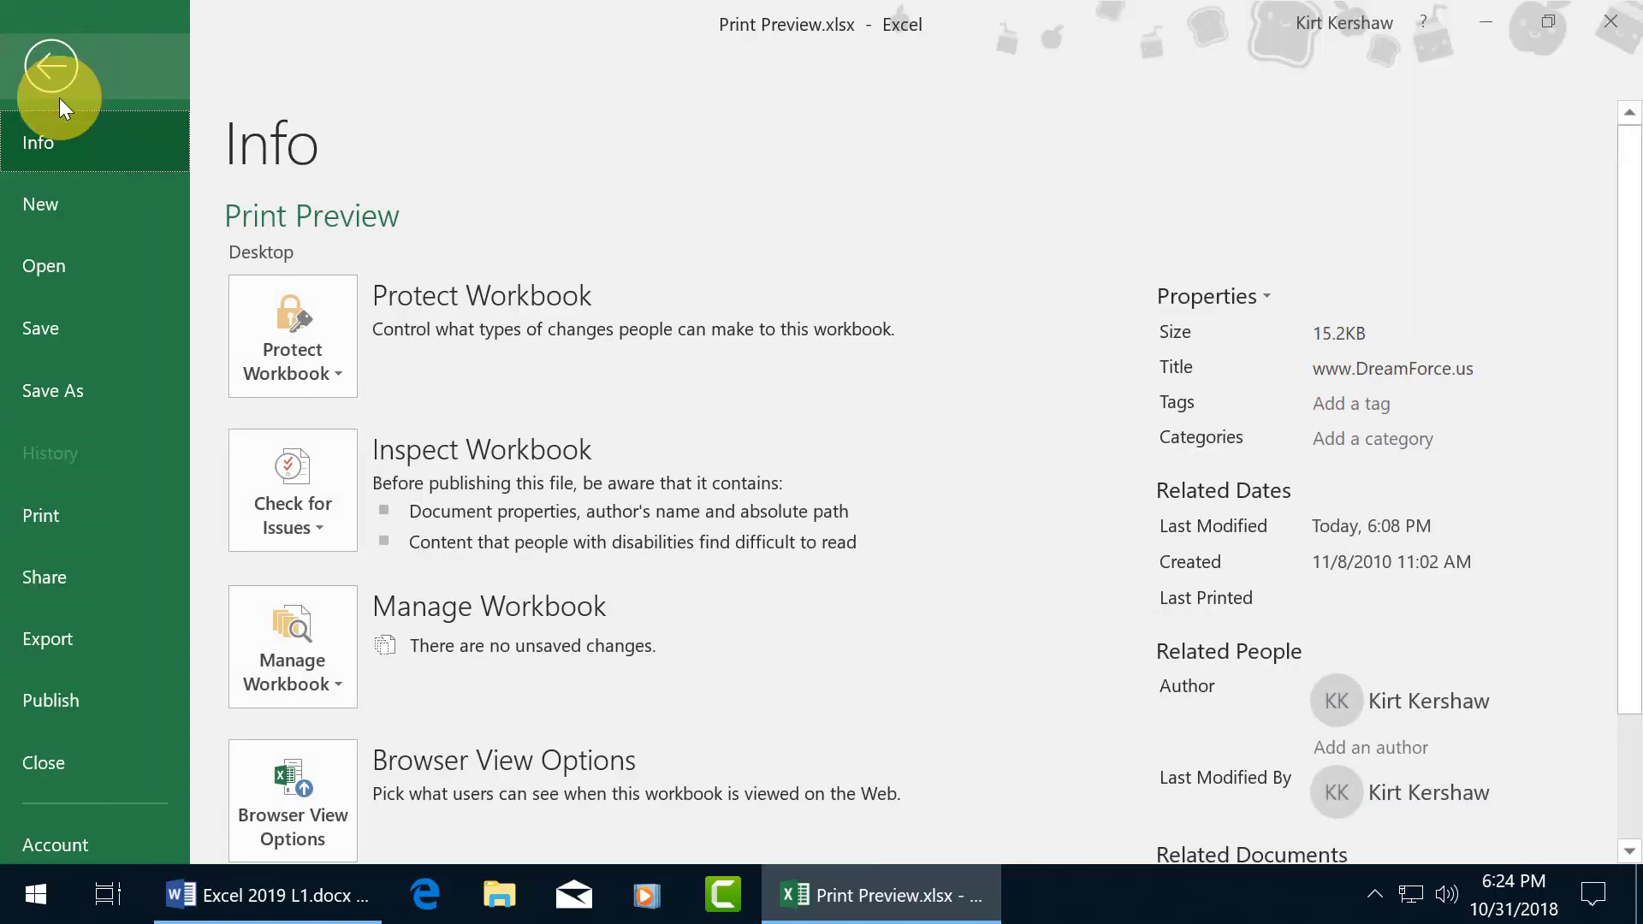
{"action": "left_click", "coordinate": [75, 517]}
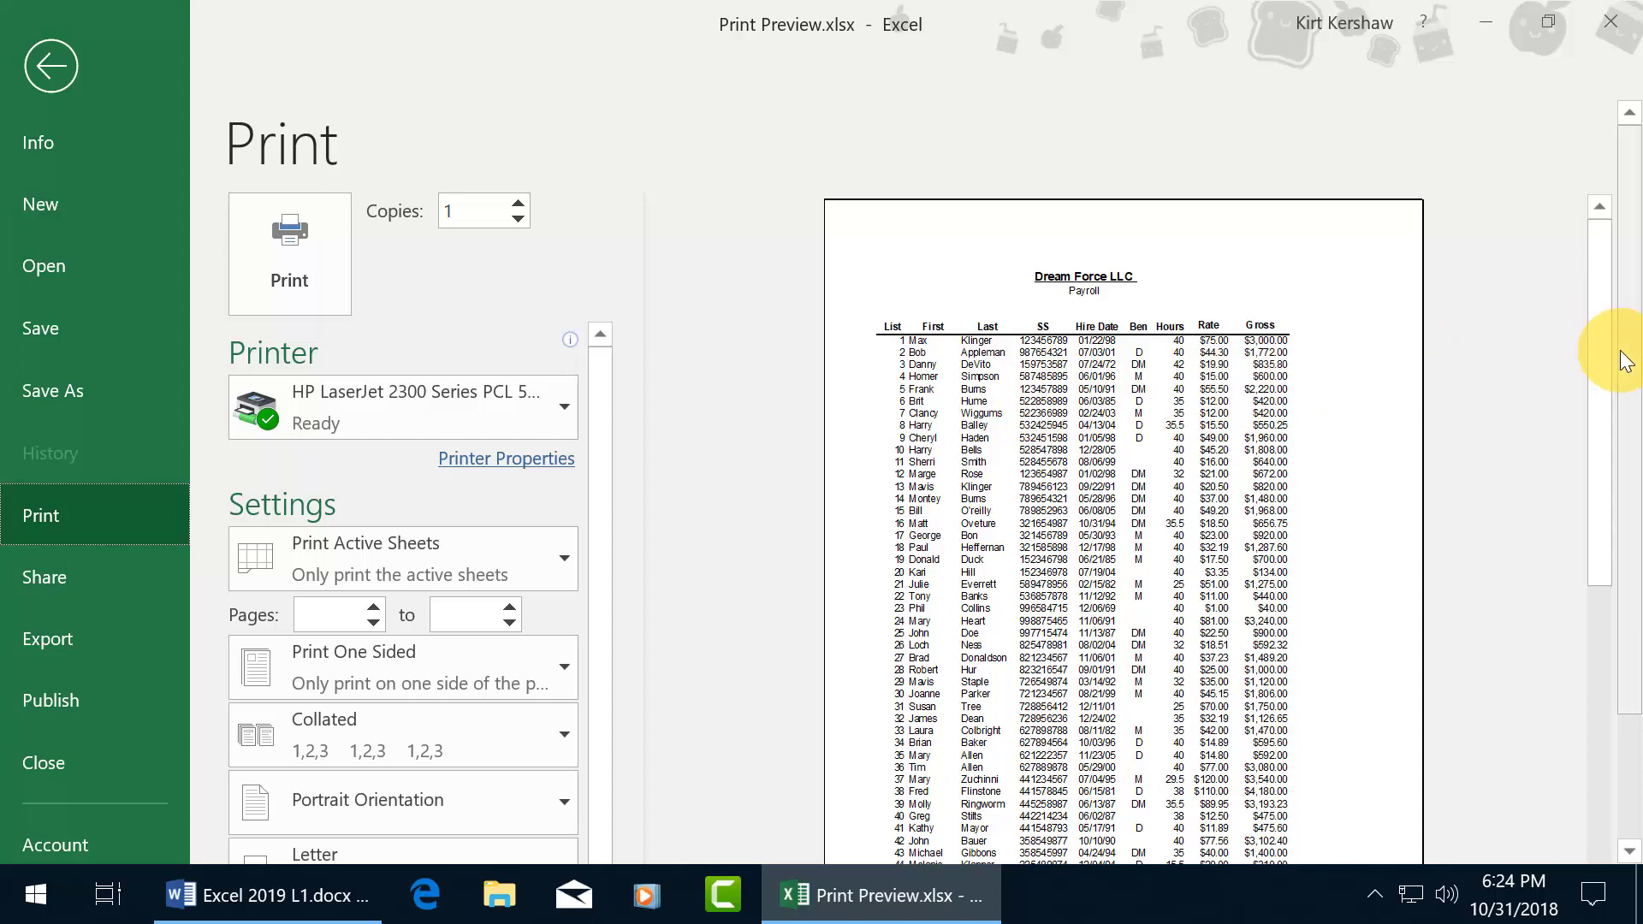
Step: Browse to page 2 of the preview, then jump back to page 1
{"action": "left_click_drag", "start_coordinate": [1617, 356], "coordinate": [1631, 527]}
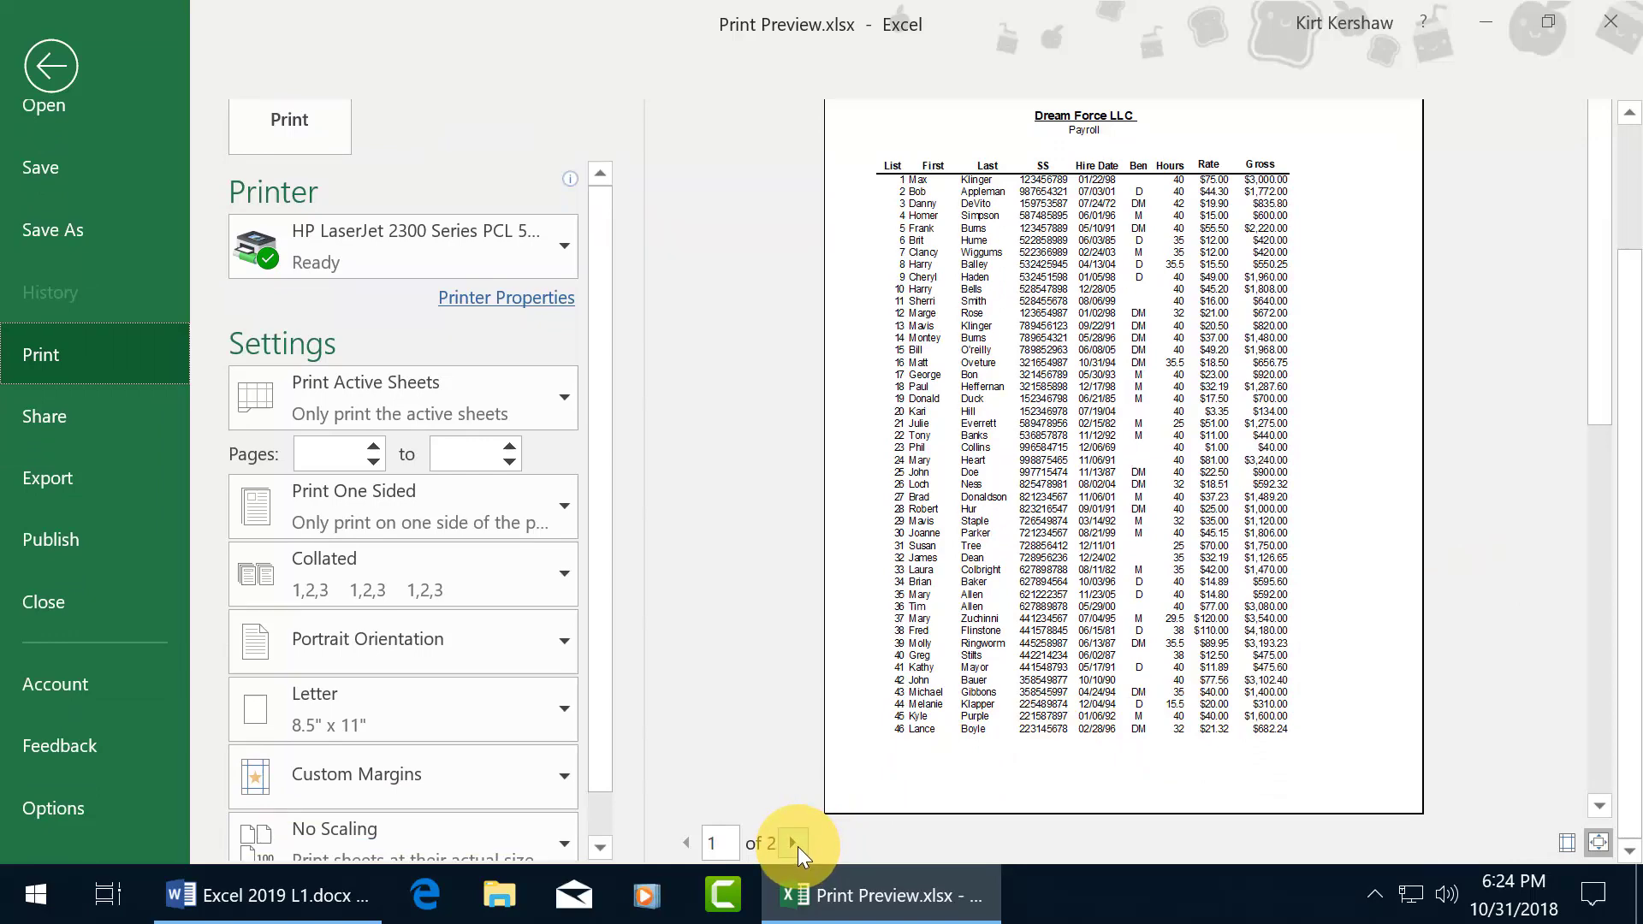
{"action": "left_click", "coordinate": [795, 844]}
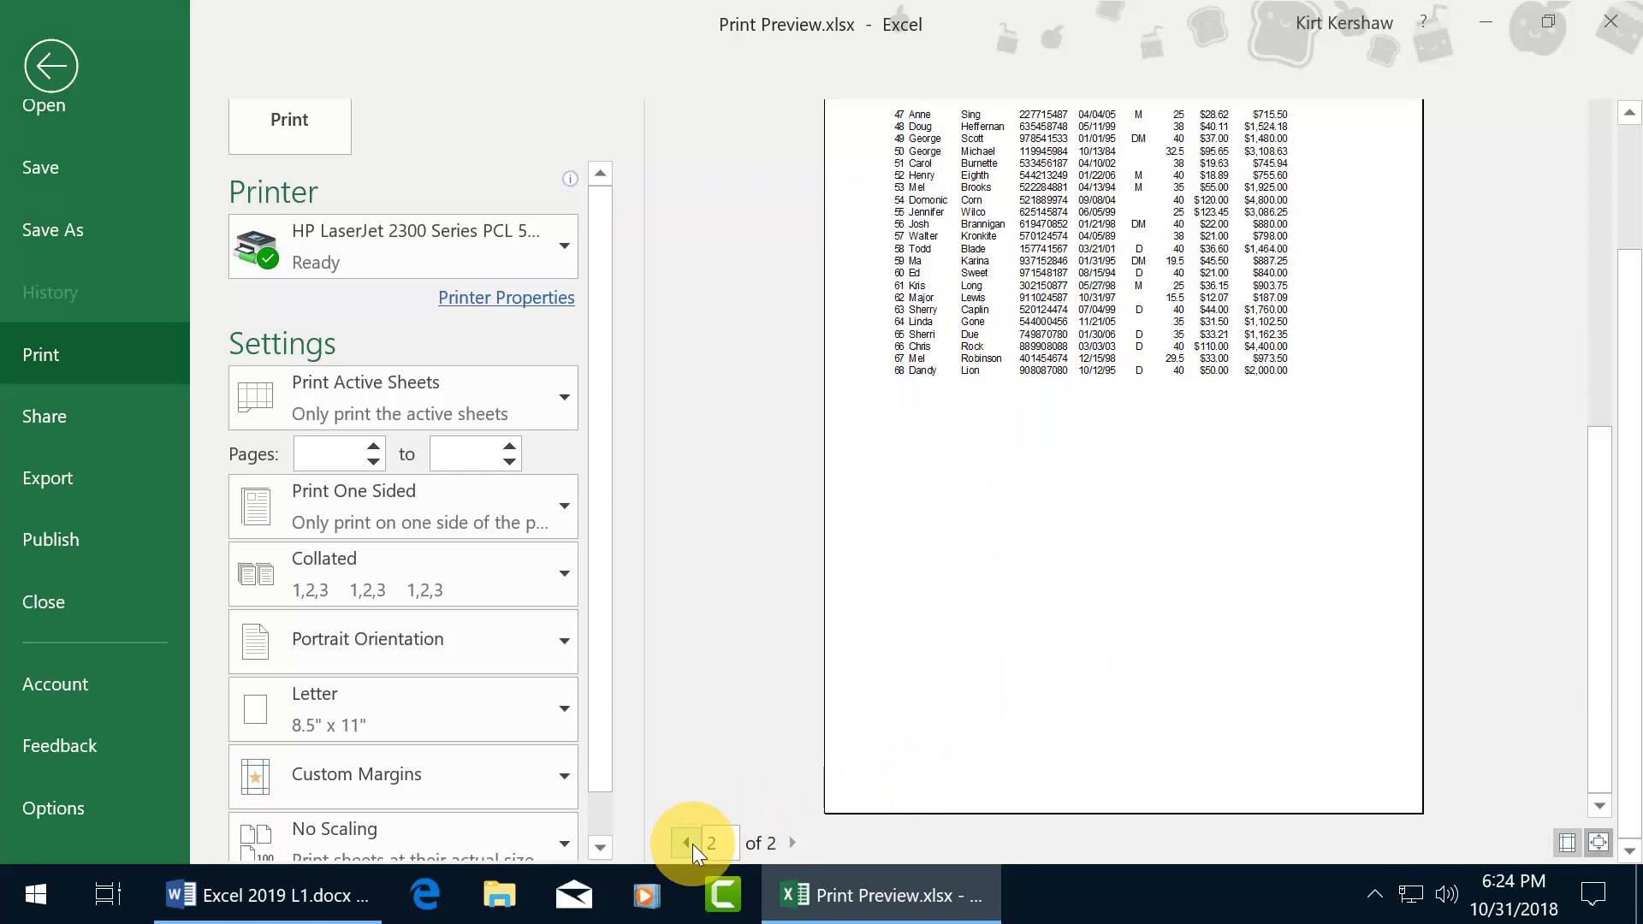
{"action": "left_click", "coordinate": [722, 844]}
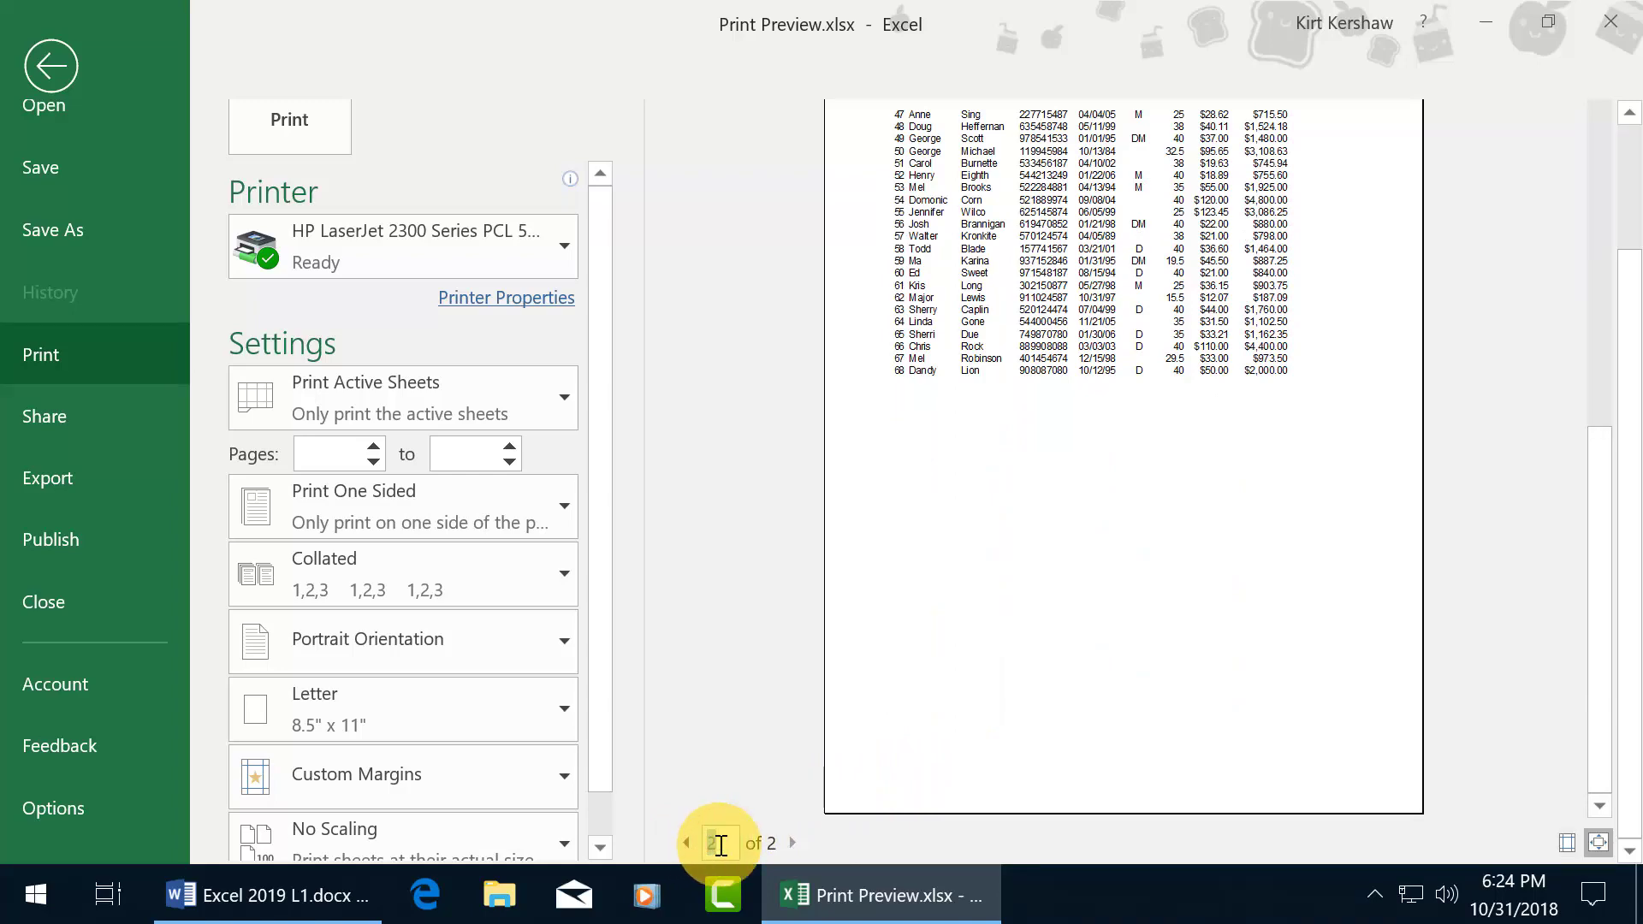
{"action": "type", "text": "1"}
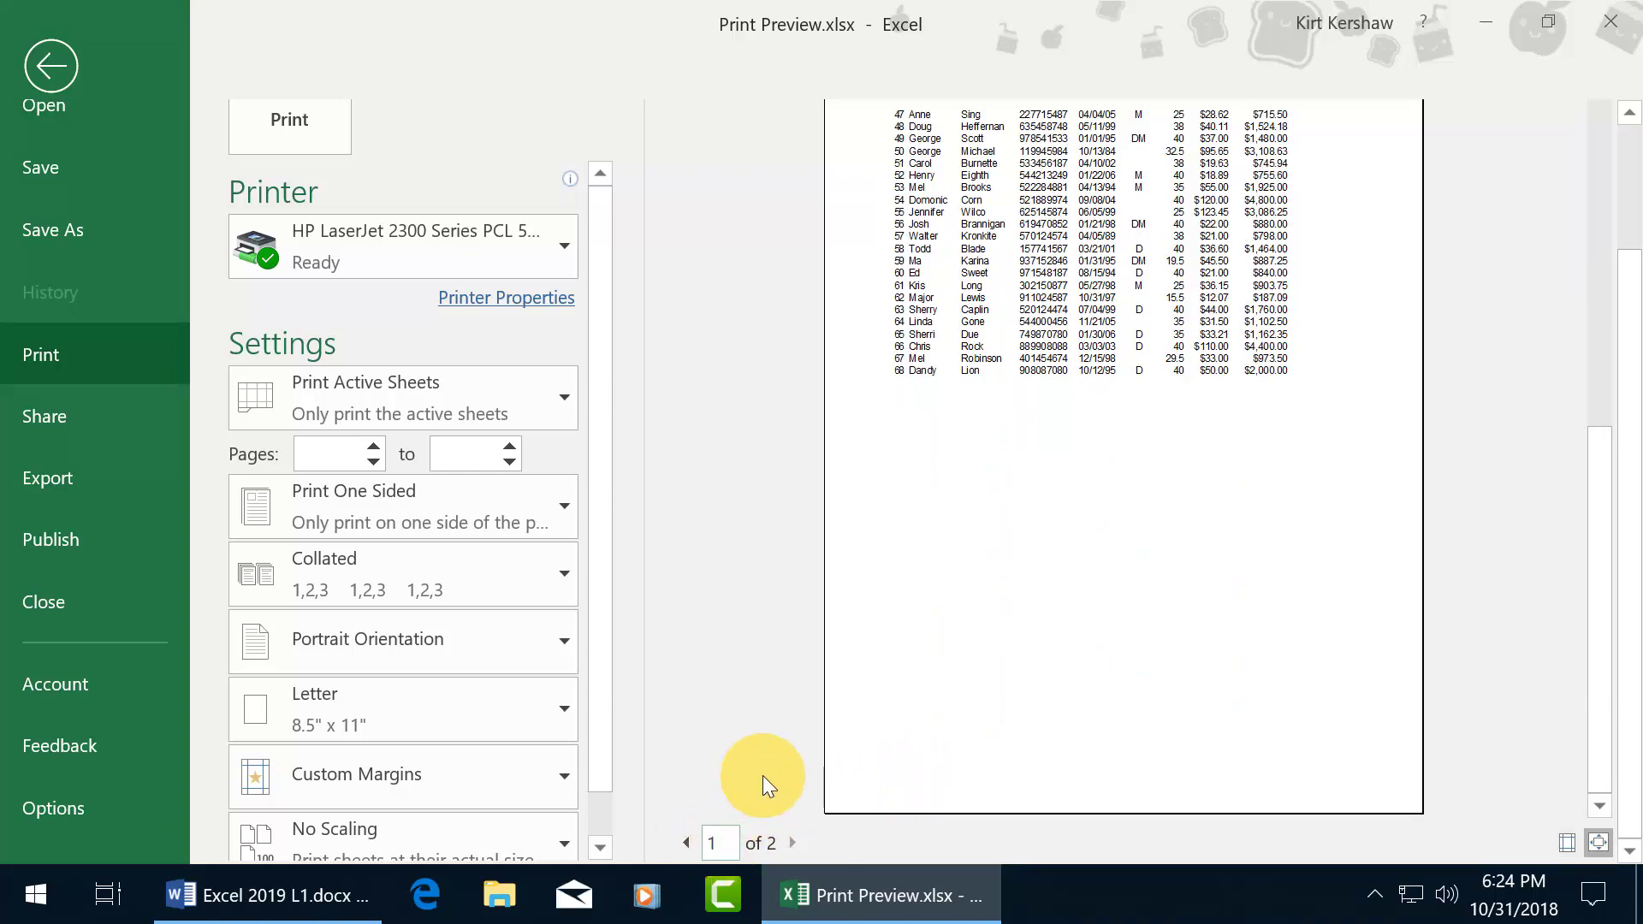
{"action": "key", "text": "Return"}
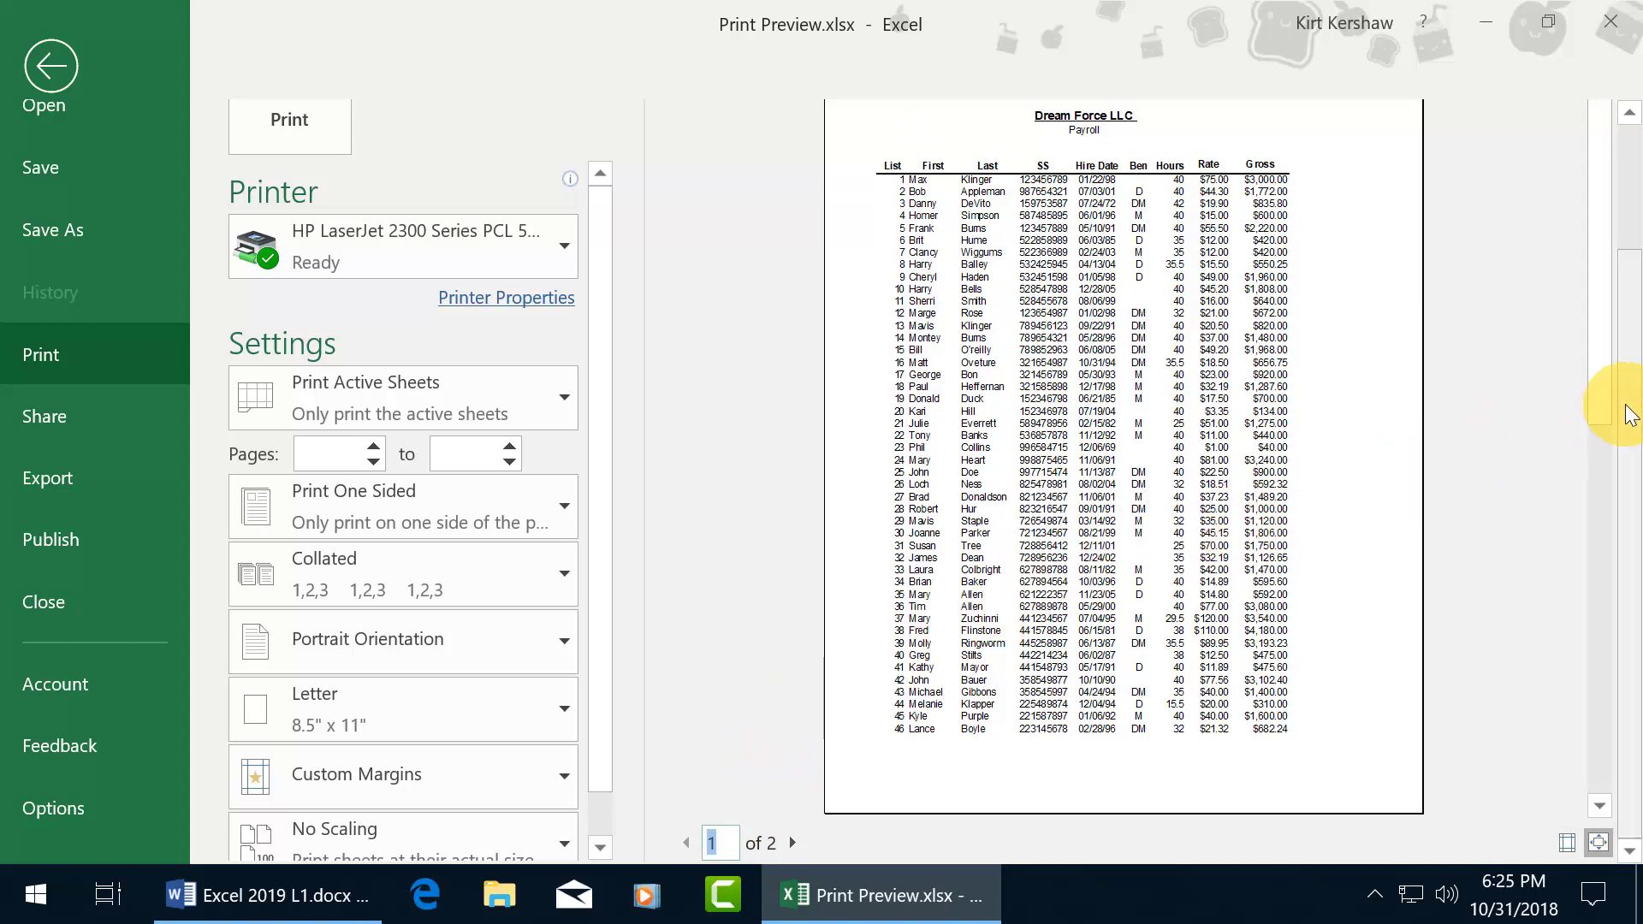
{"action": "left_click_drag", "start_coordinate": [1619, 407], "coordinate": [1613, 343]}
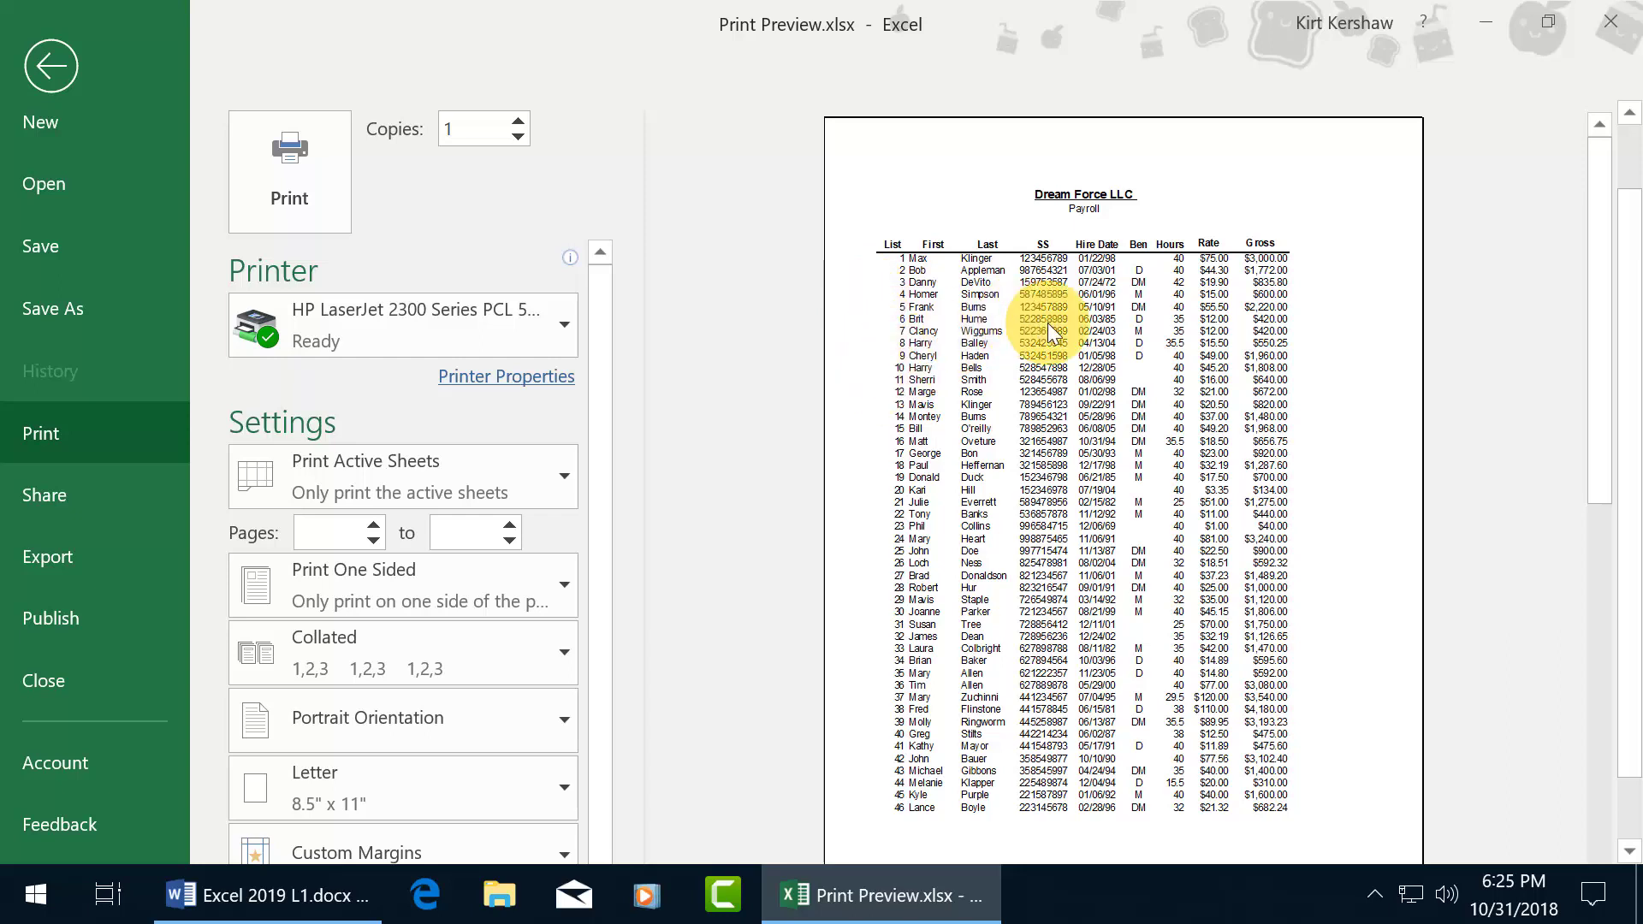
Step: Return to the sheet and uncheck Gridlines View under Page Layout
{"action": "left_click", "coordinate": [37, 64]}
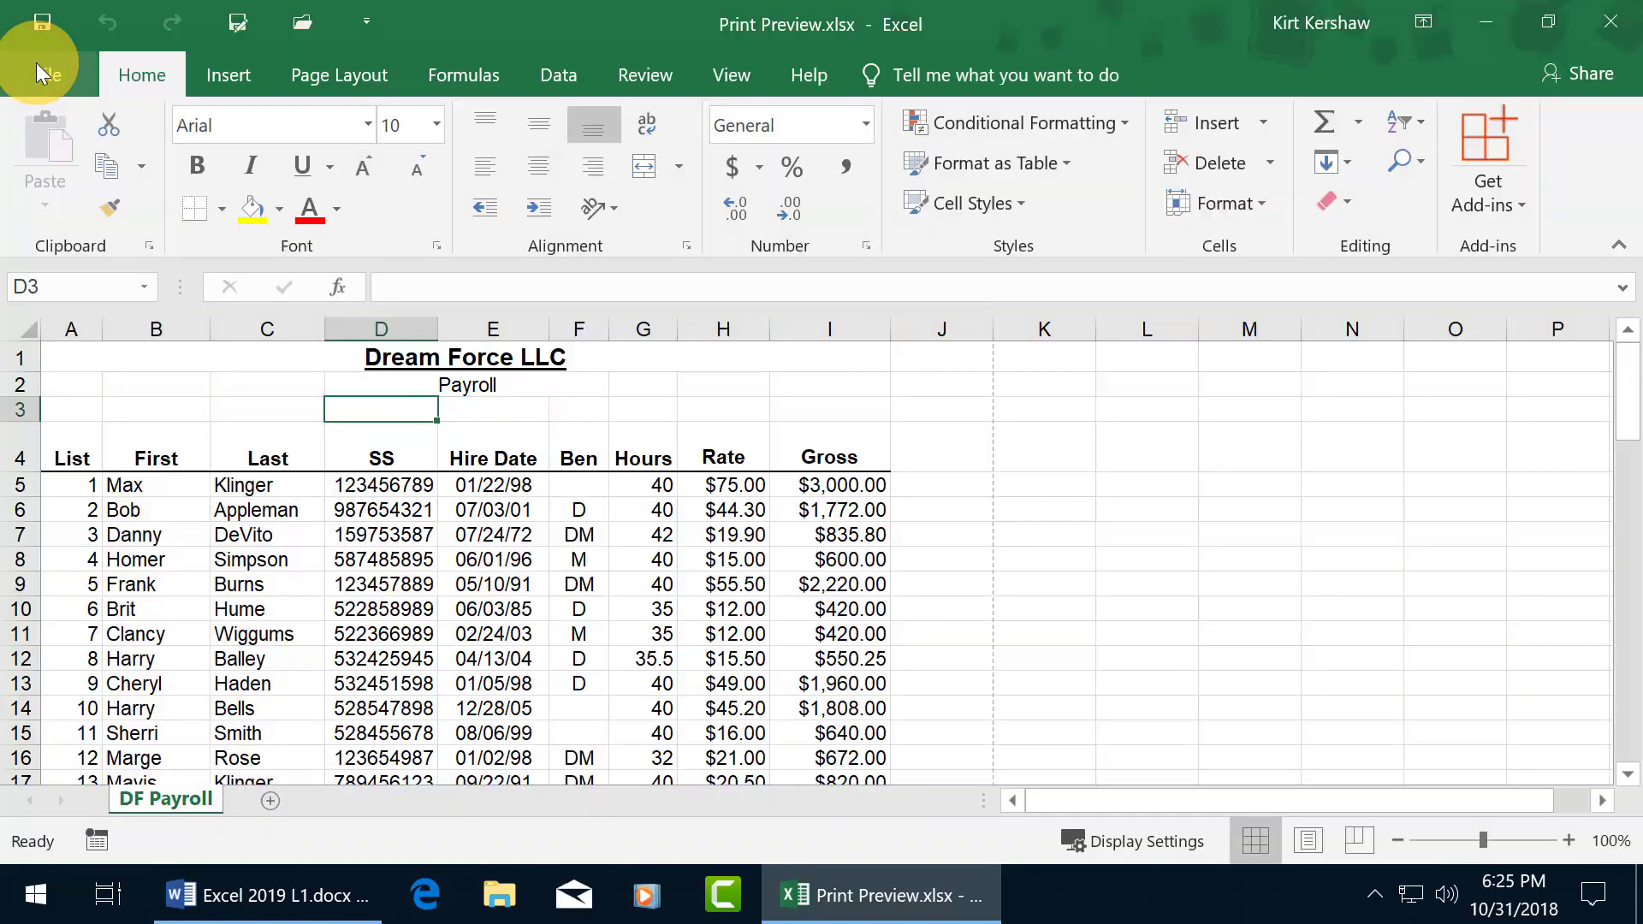
{"action": "left_click", "coordinate": [351, 78]}
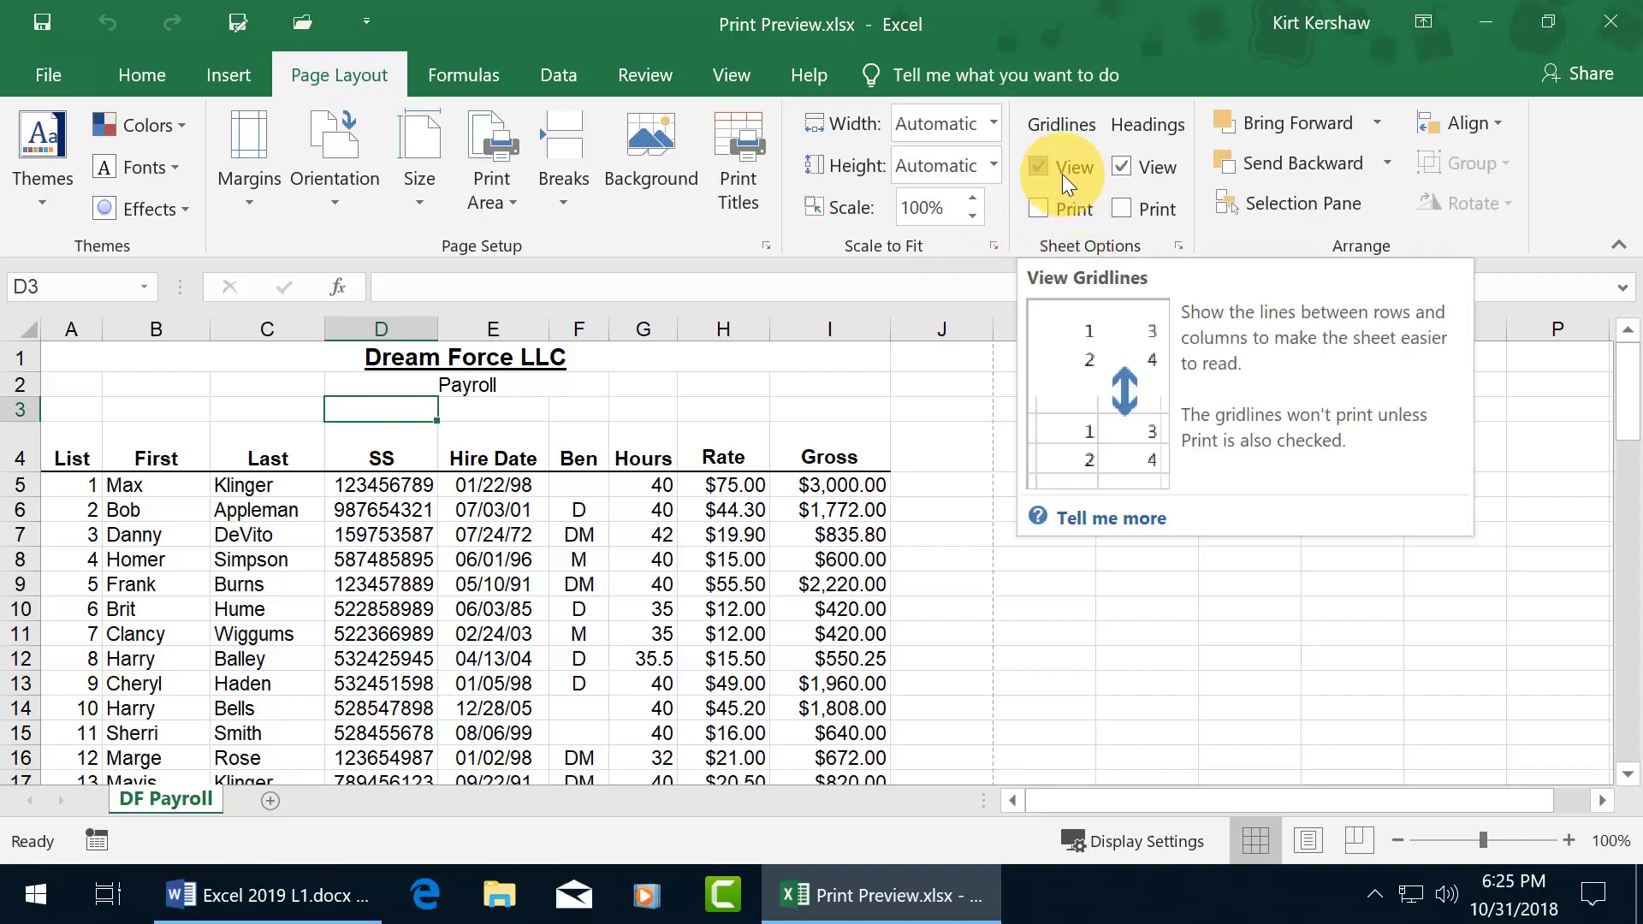
{"action": "left_click", "coordinate": [1039, 166]}
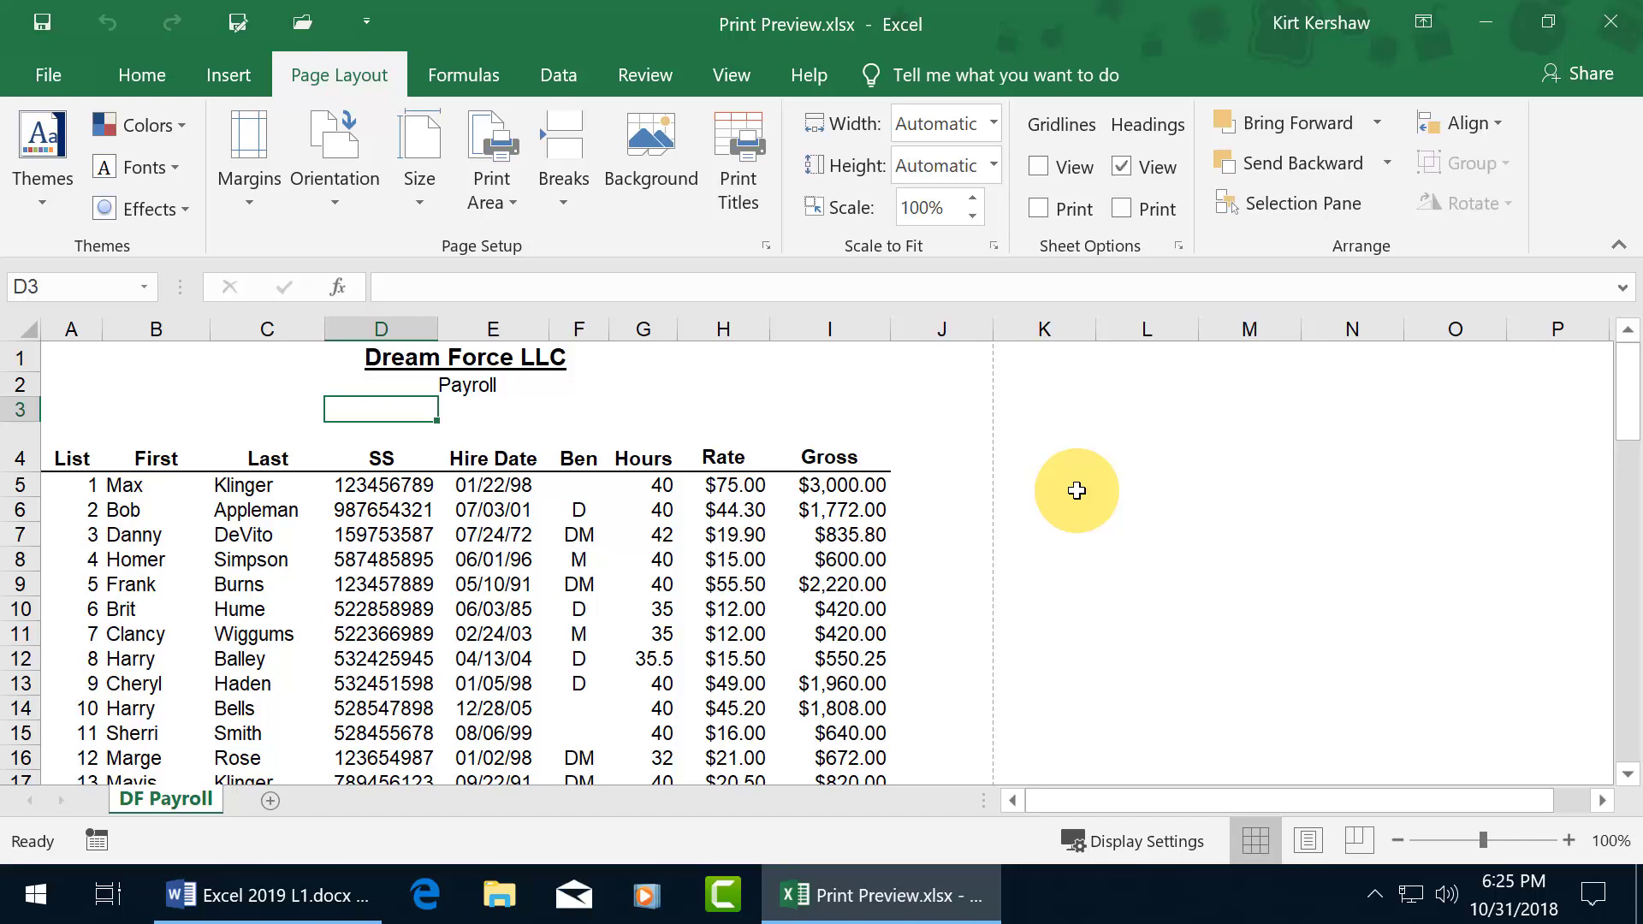
{"action": "left_click_drag", "start_coordinate": [1629, 391], "coordinate": [1630, 625]}
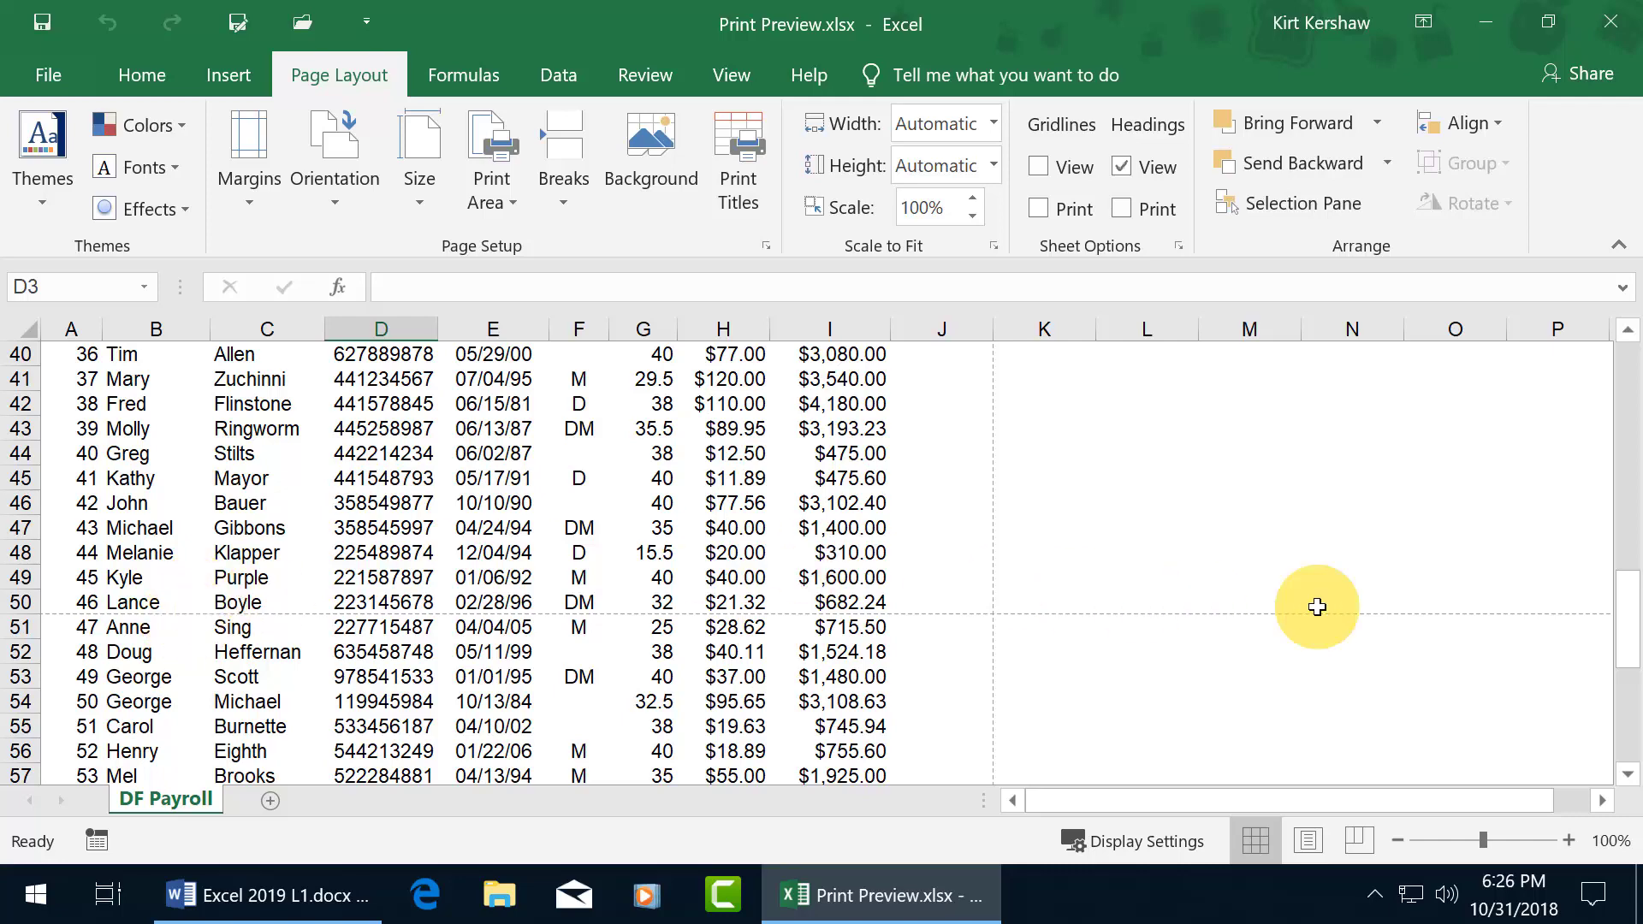
{"action": "left_click_drag", "start_coordinate": [1623, 614], "coordinate": [1600, 370]}
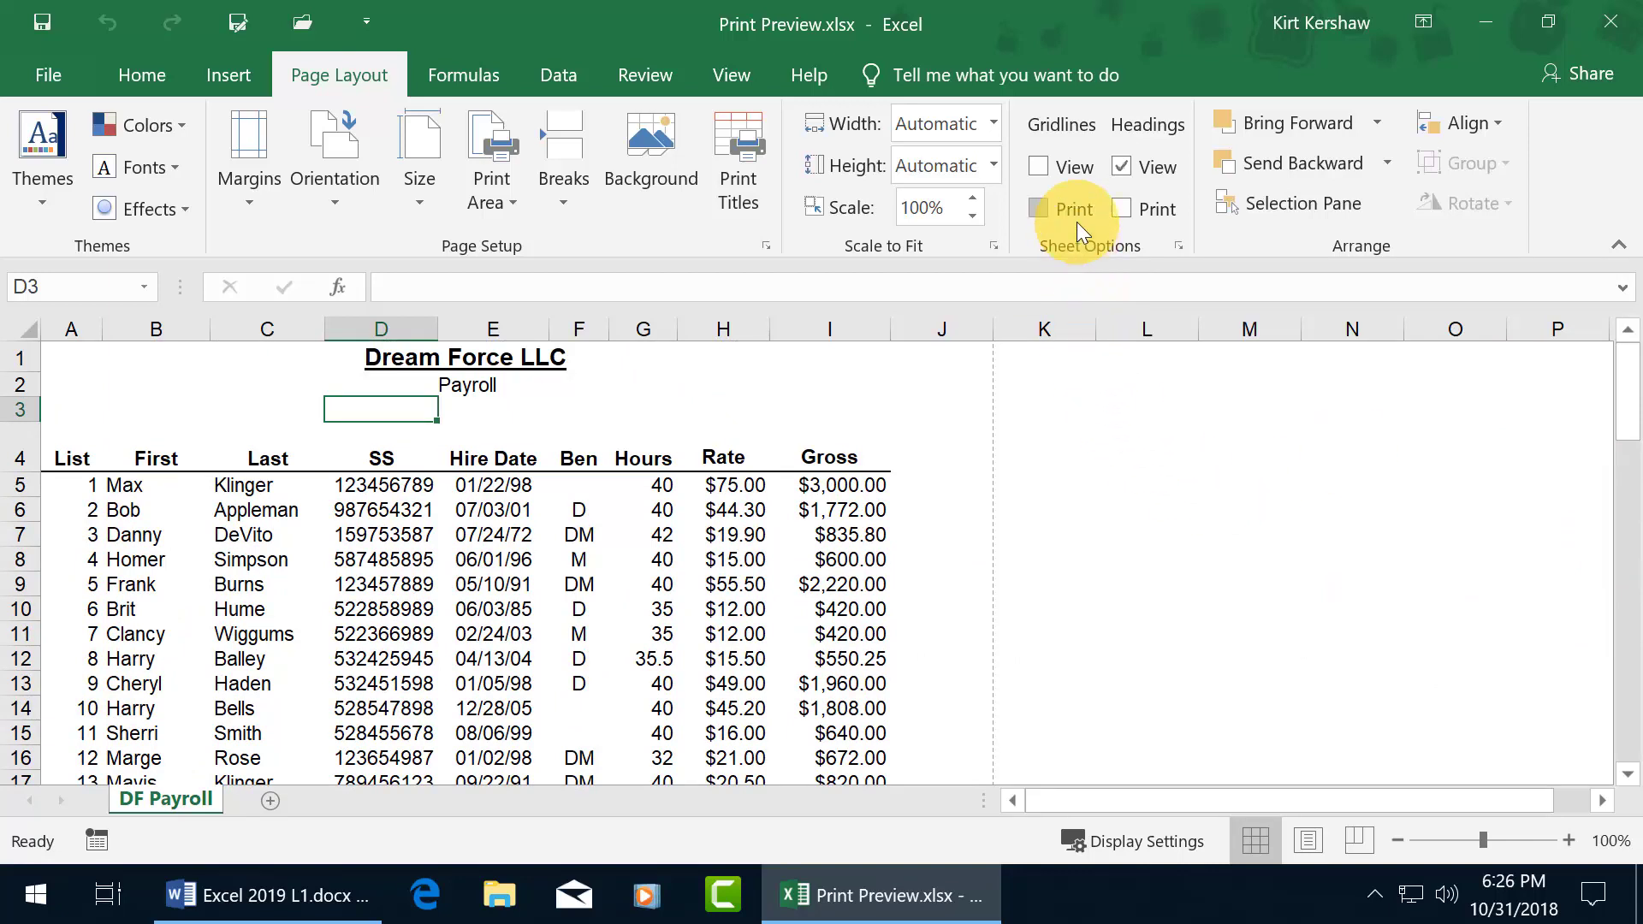
Step: Turn Gridlines View back on, toggle Headings View off and on, and enable Gridlines Print
{"action": "left_click", "coordinate": [1039, 167]}
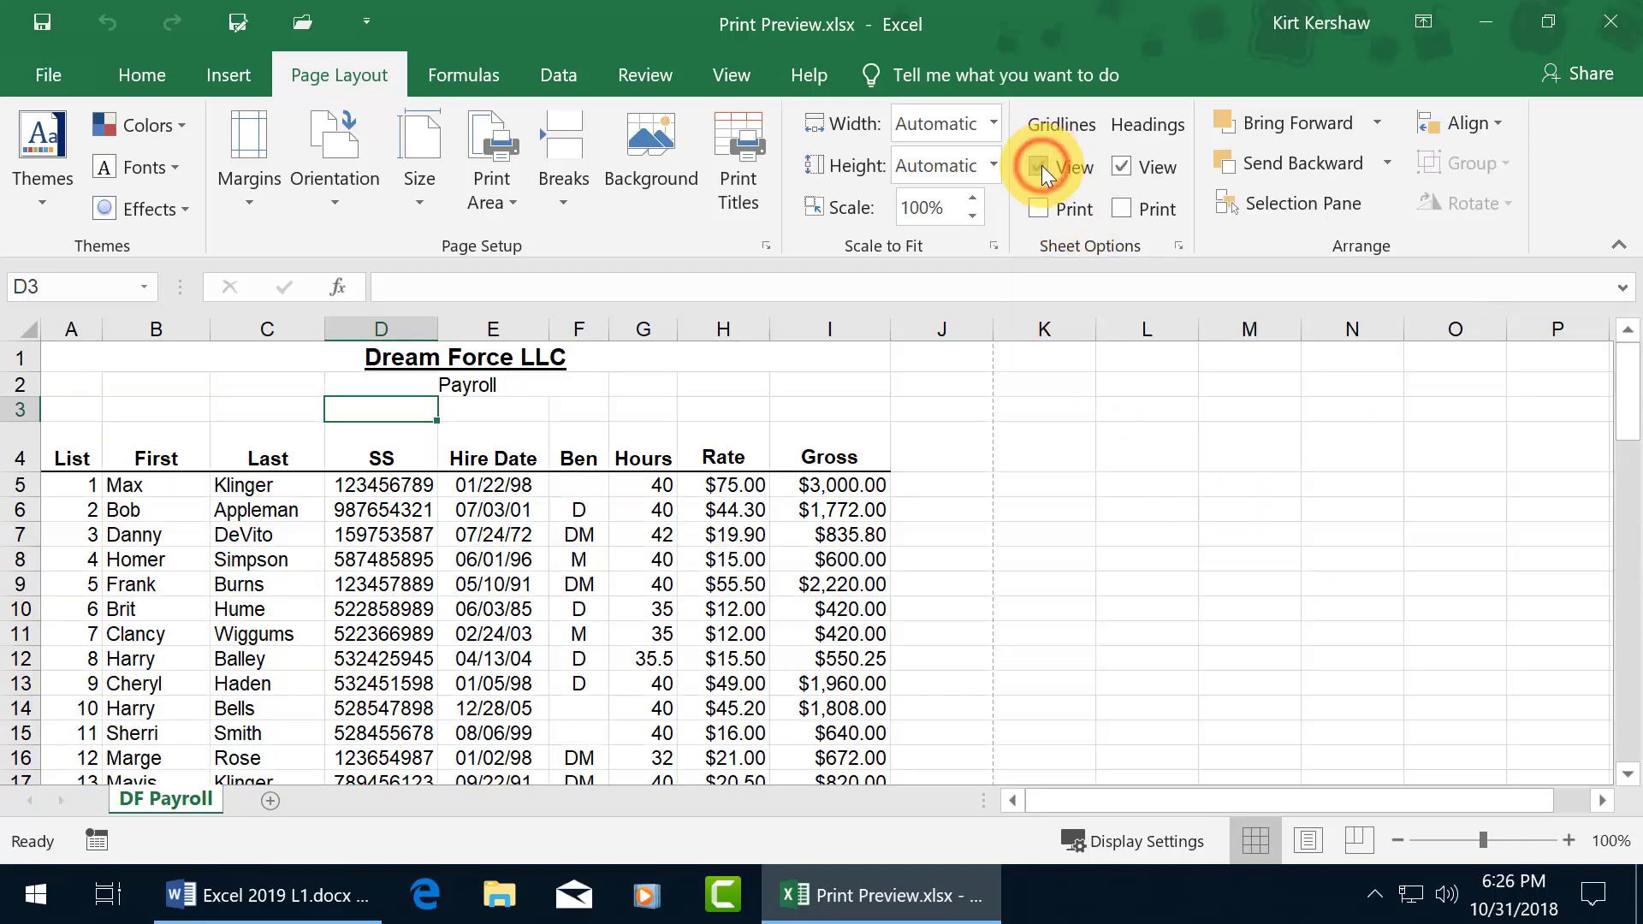
{"action": "left_click", "coordinate": [1120, 167]}
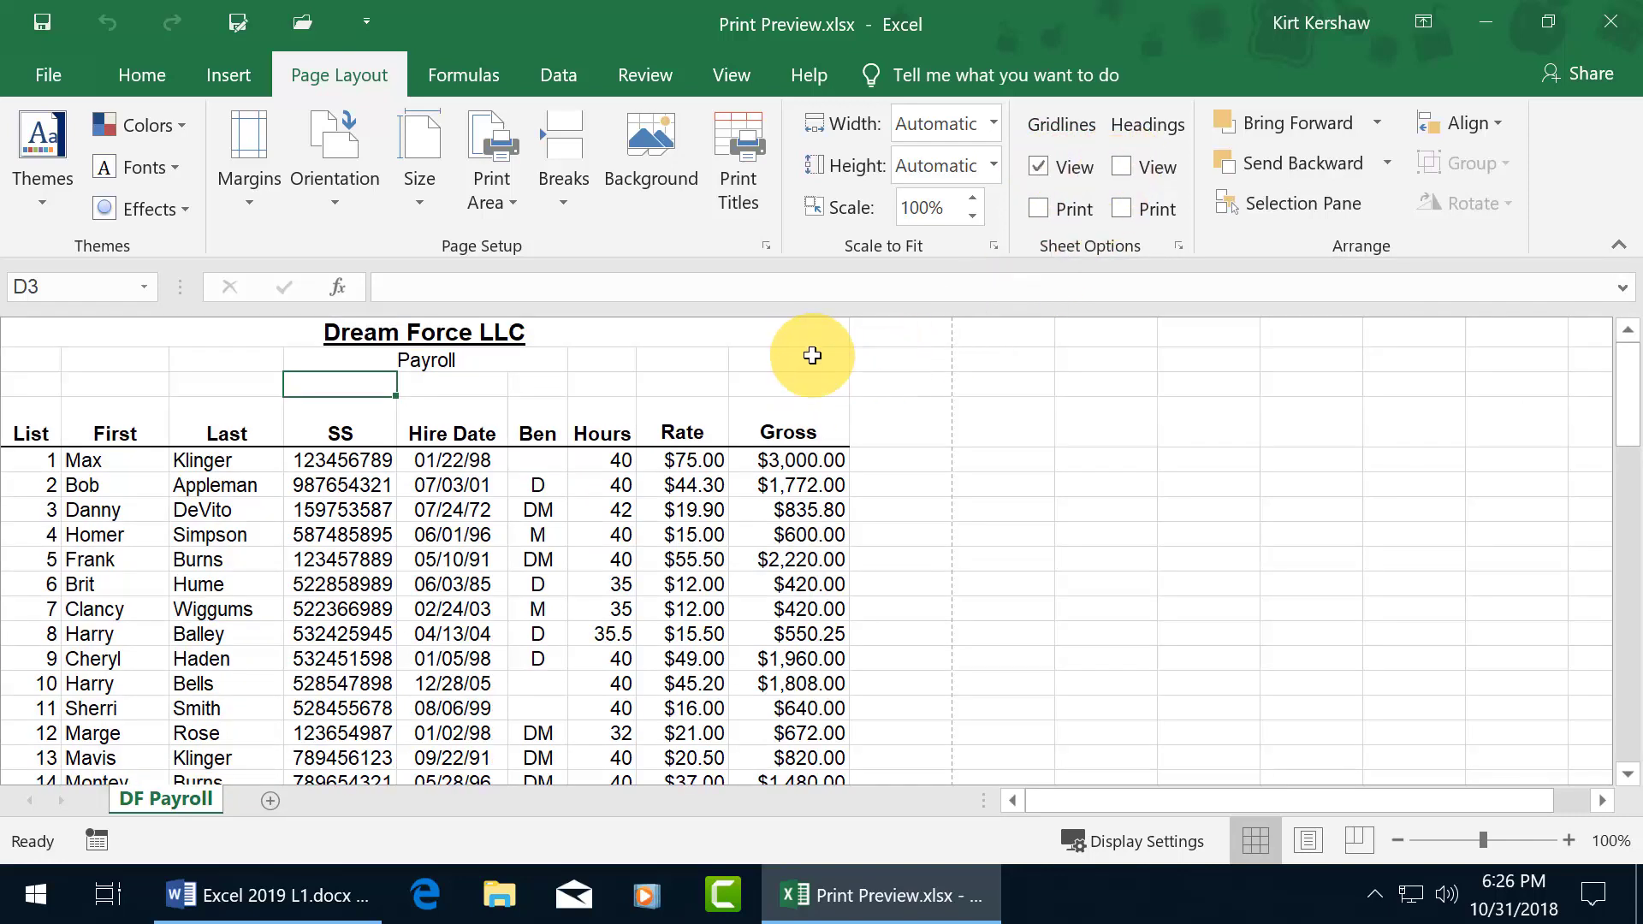
{"action": "left_click", "coordinate": [897, 358]}
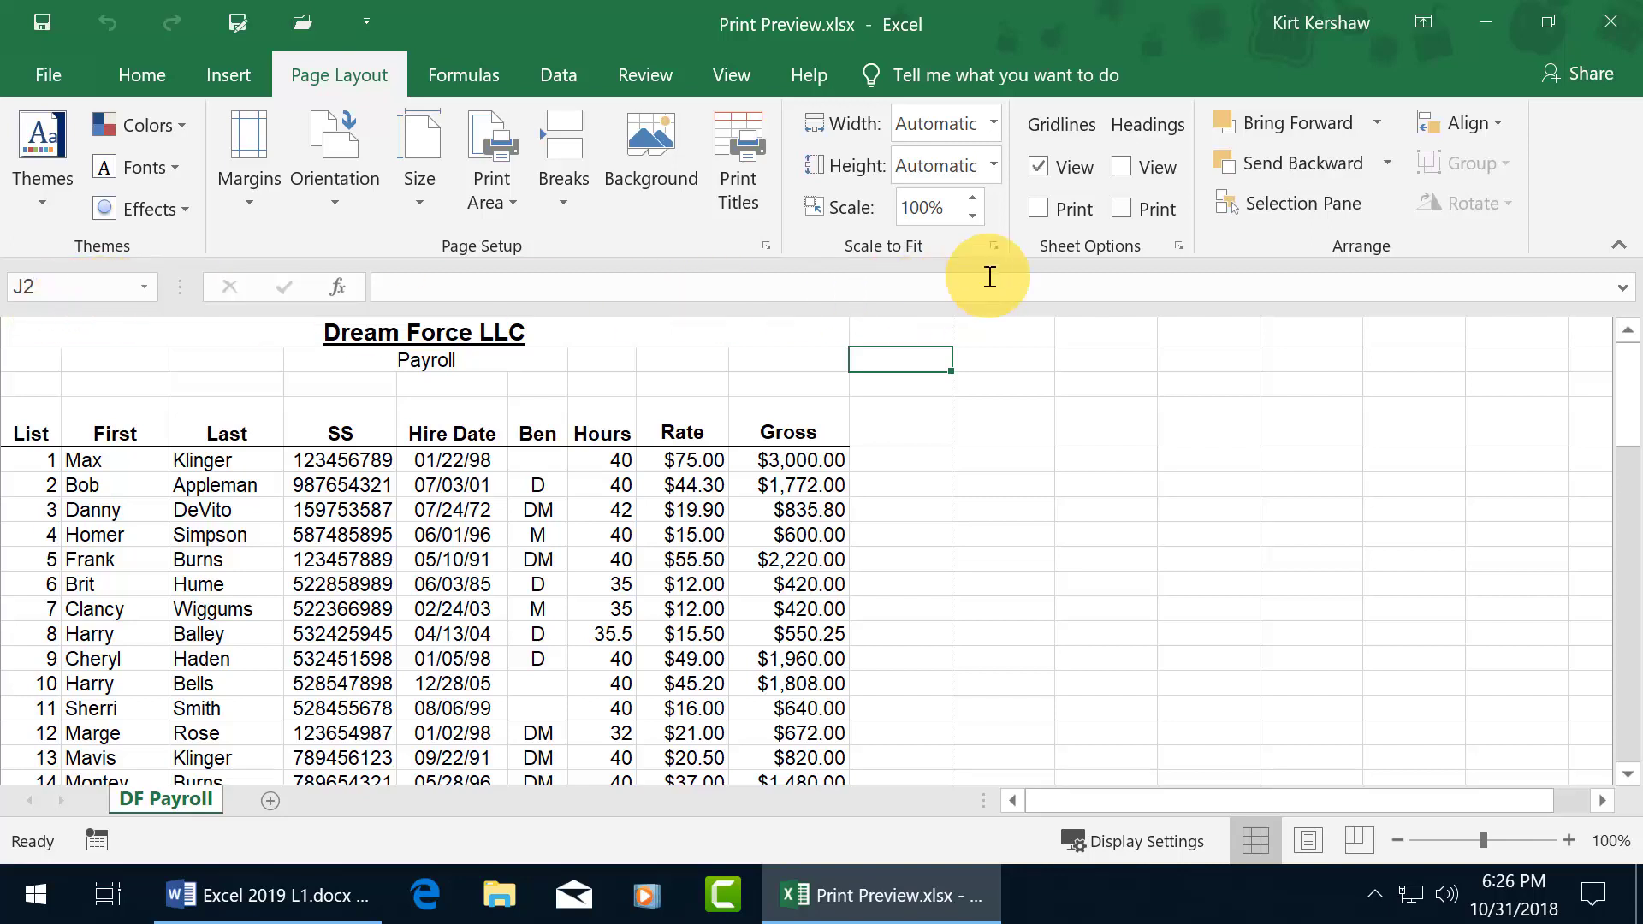
{"action": "left_click", "coordinate": [1122, 166]}
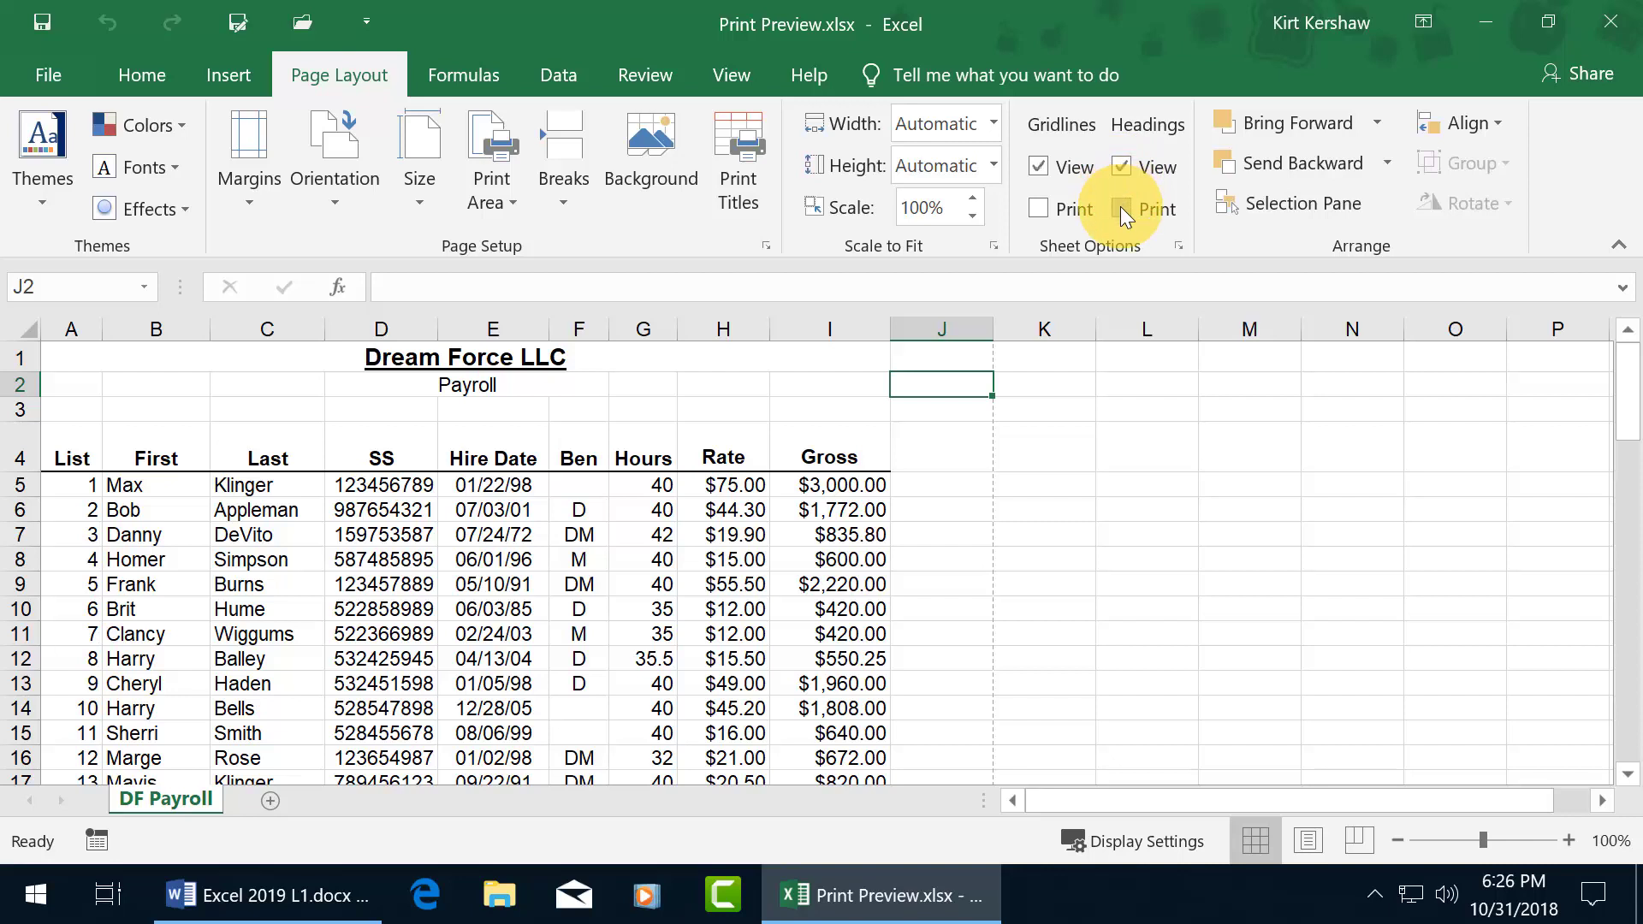
{"action": "left_click", "coordinate": [1035, 209]}
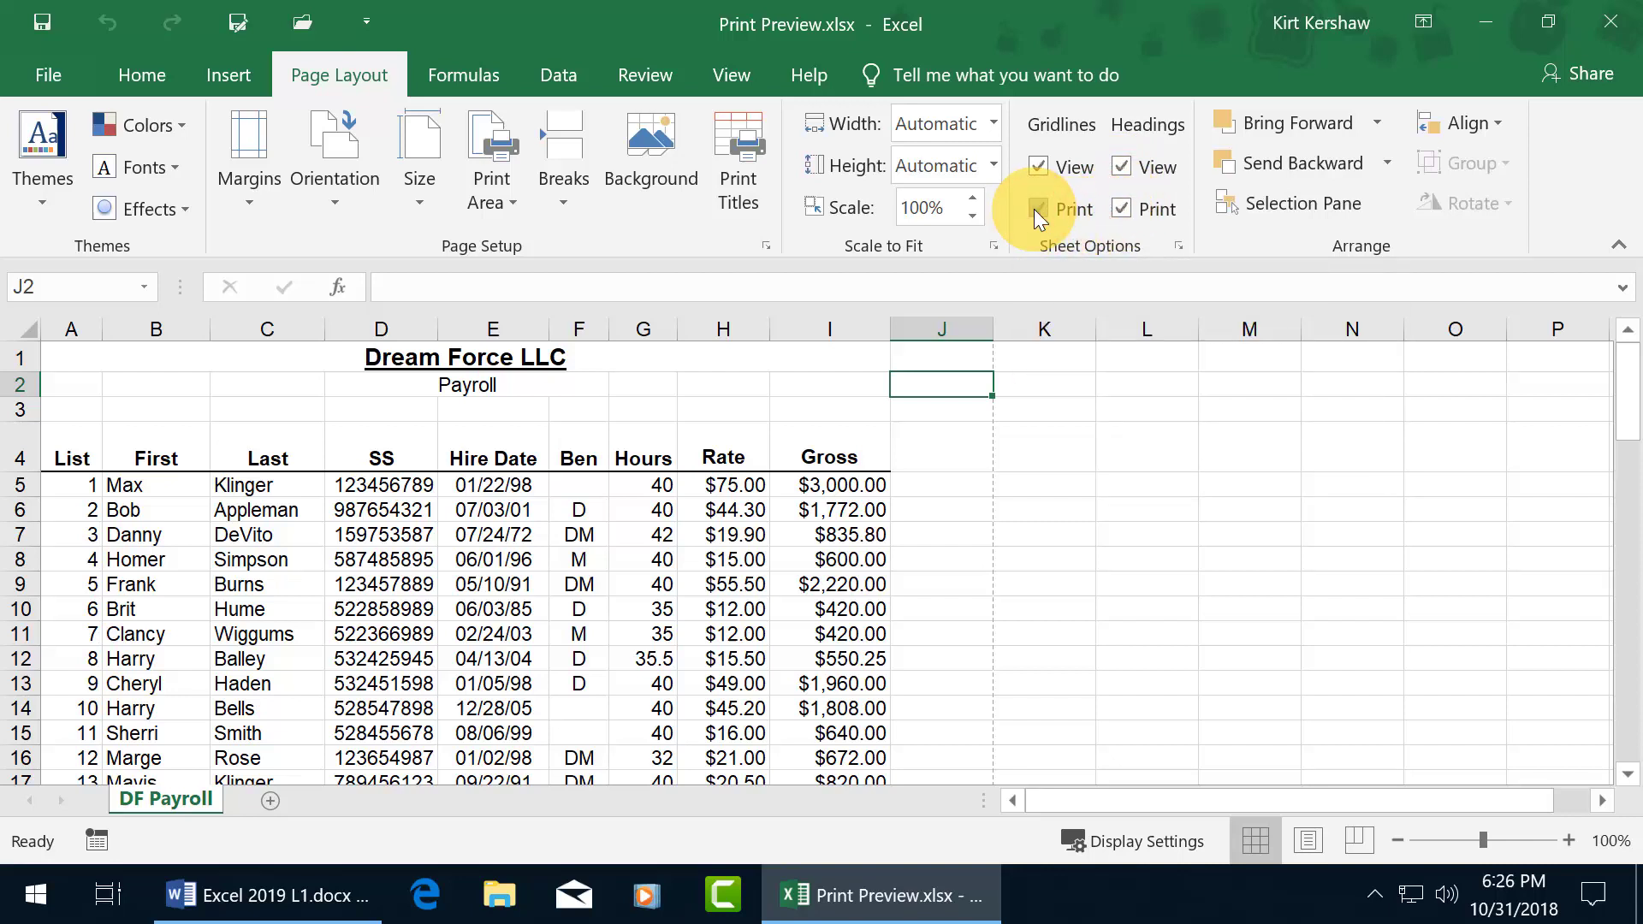
{"action": "key", "text": "ctrl+p"}
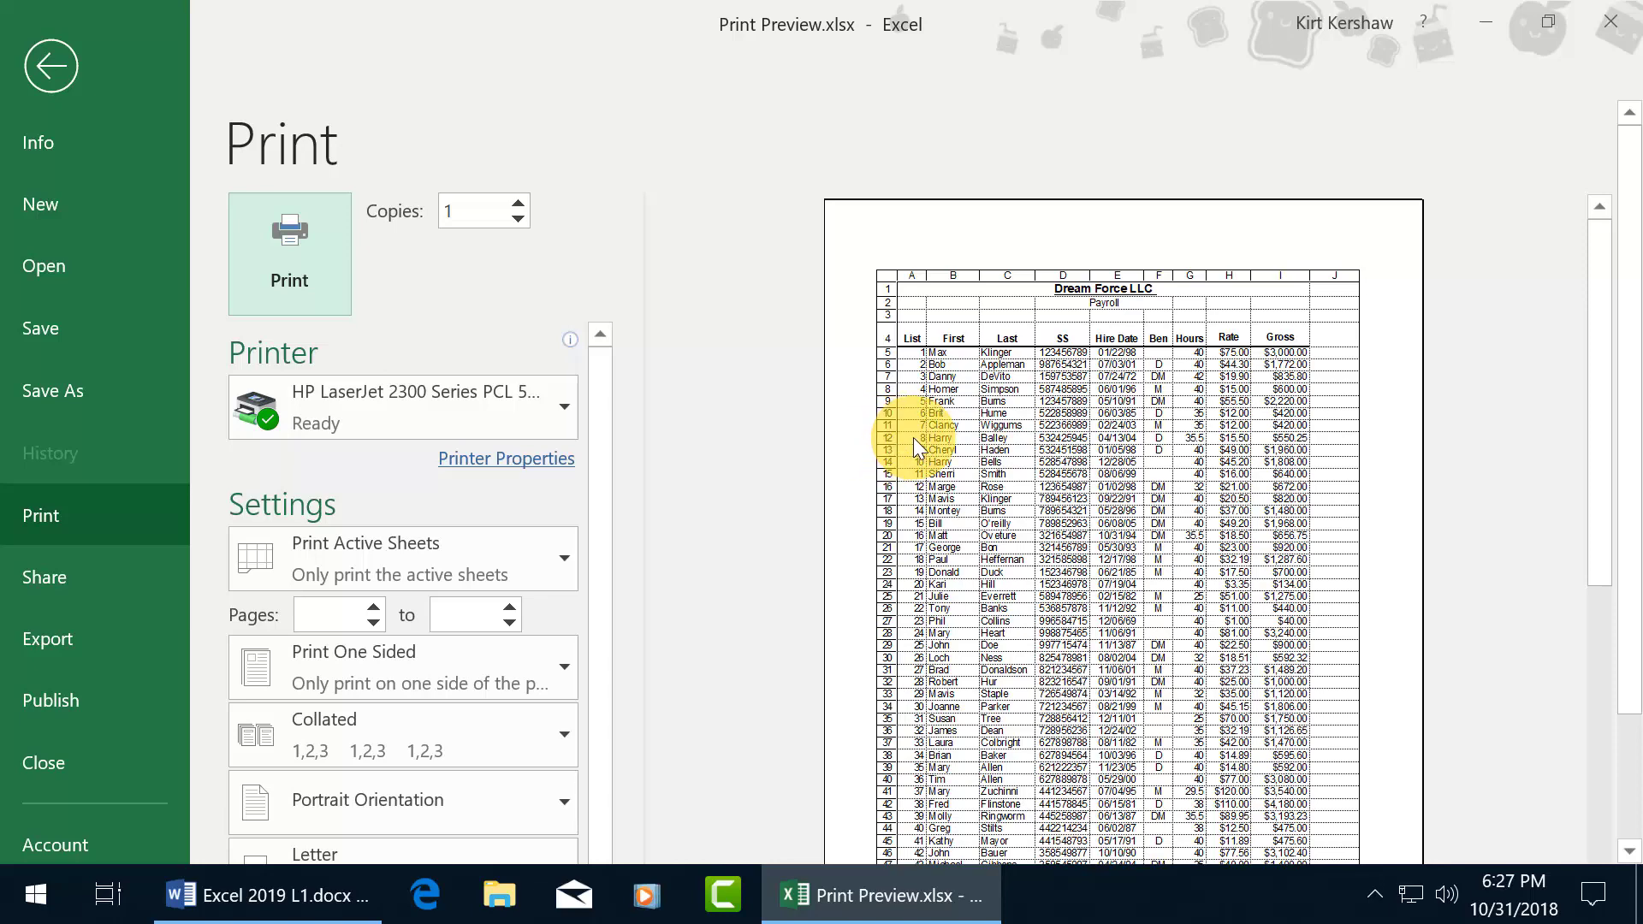
{"action": "left_click_drag", "start_coordinate": [1619, 547], "coordinate": [1638, 736]}
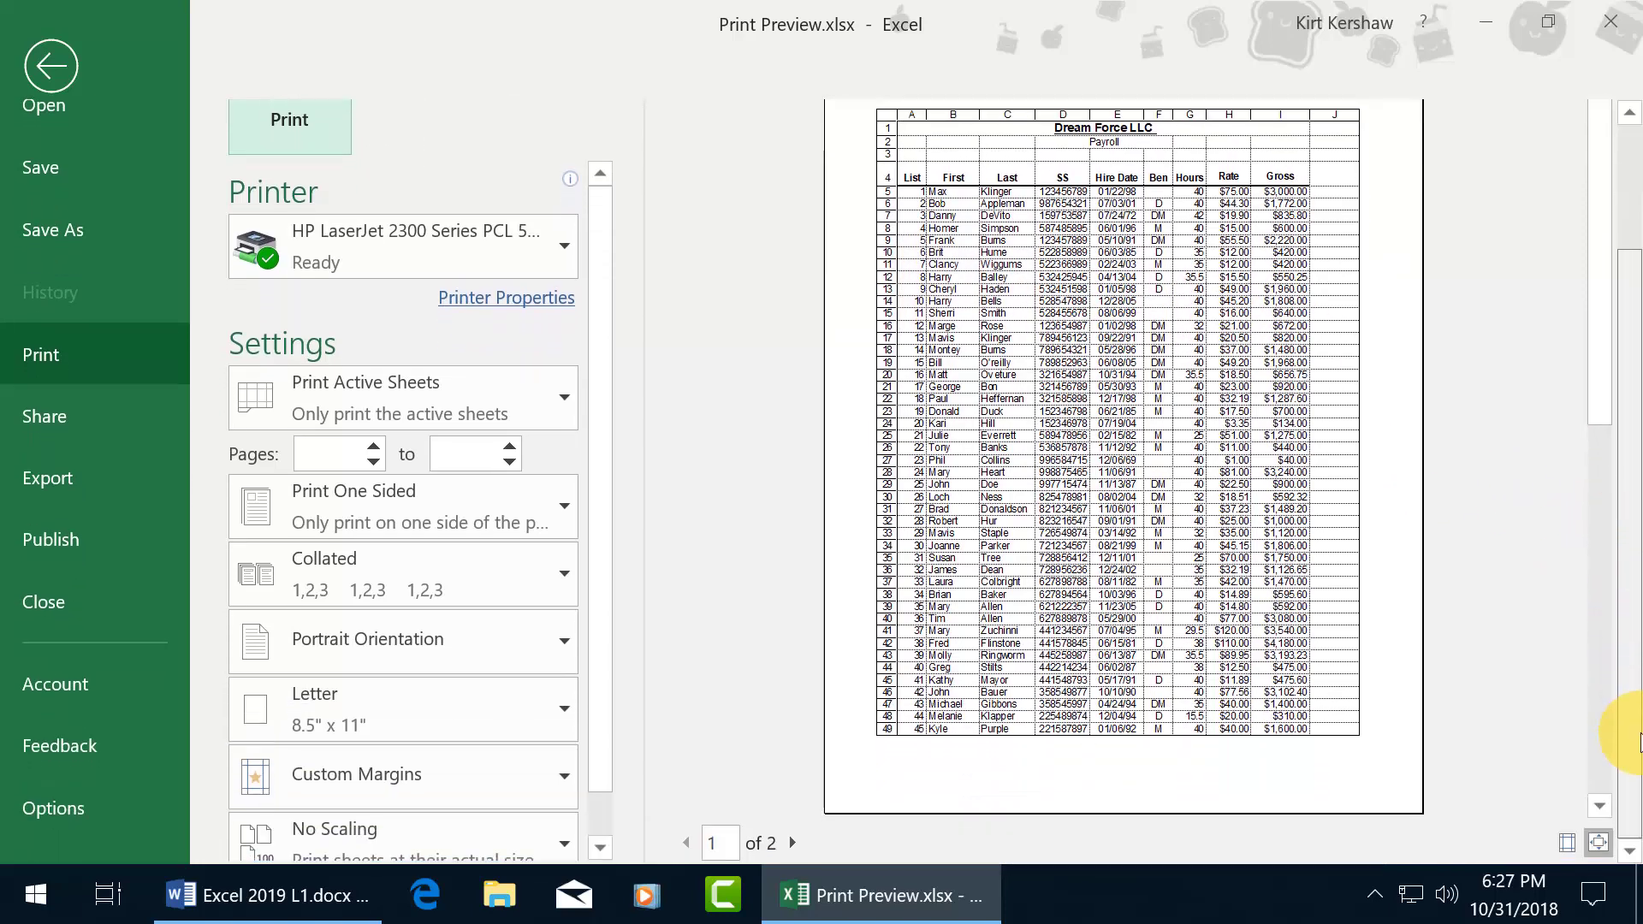
{"action": "left_click", "coordinate": [1598, 843]}
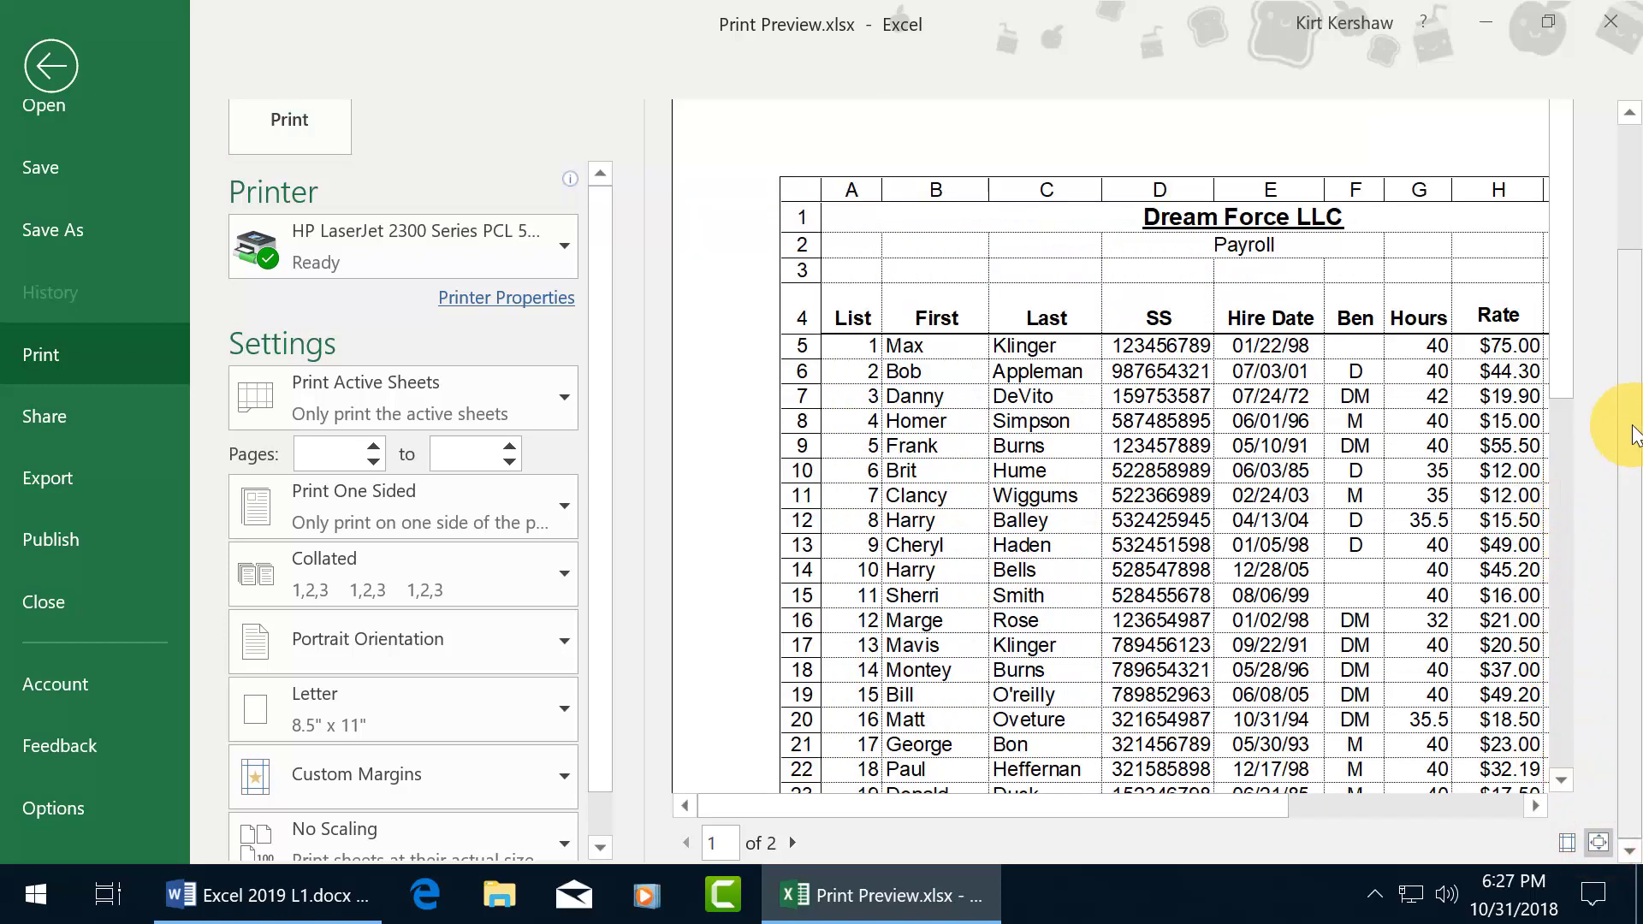
{"action": "left_click_drag", "start_coordinate": [1626, 423], "coordinate": [1602, 349]}
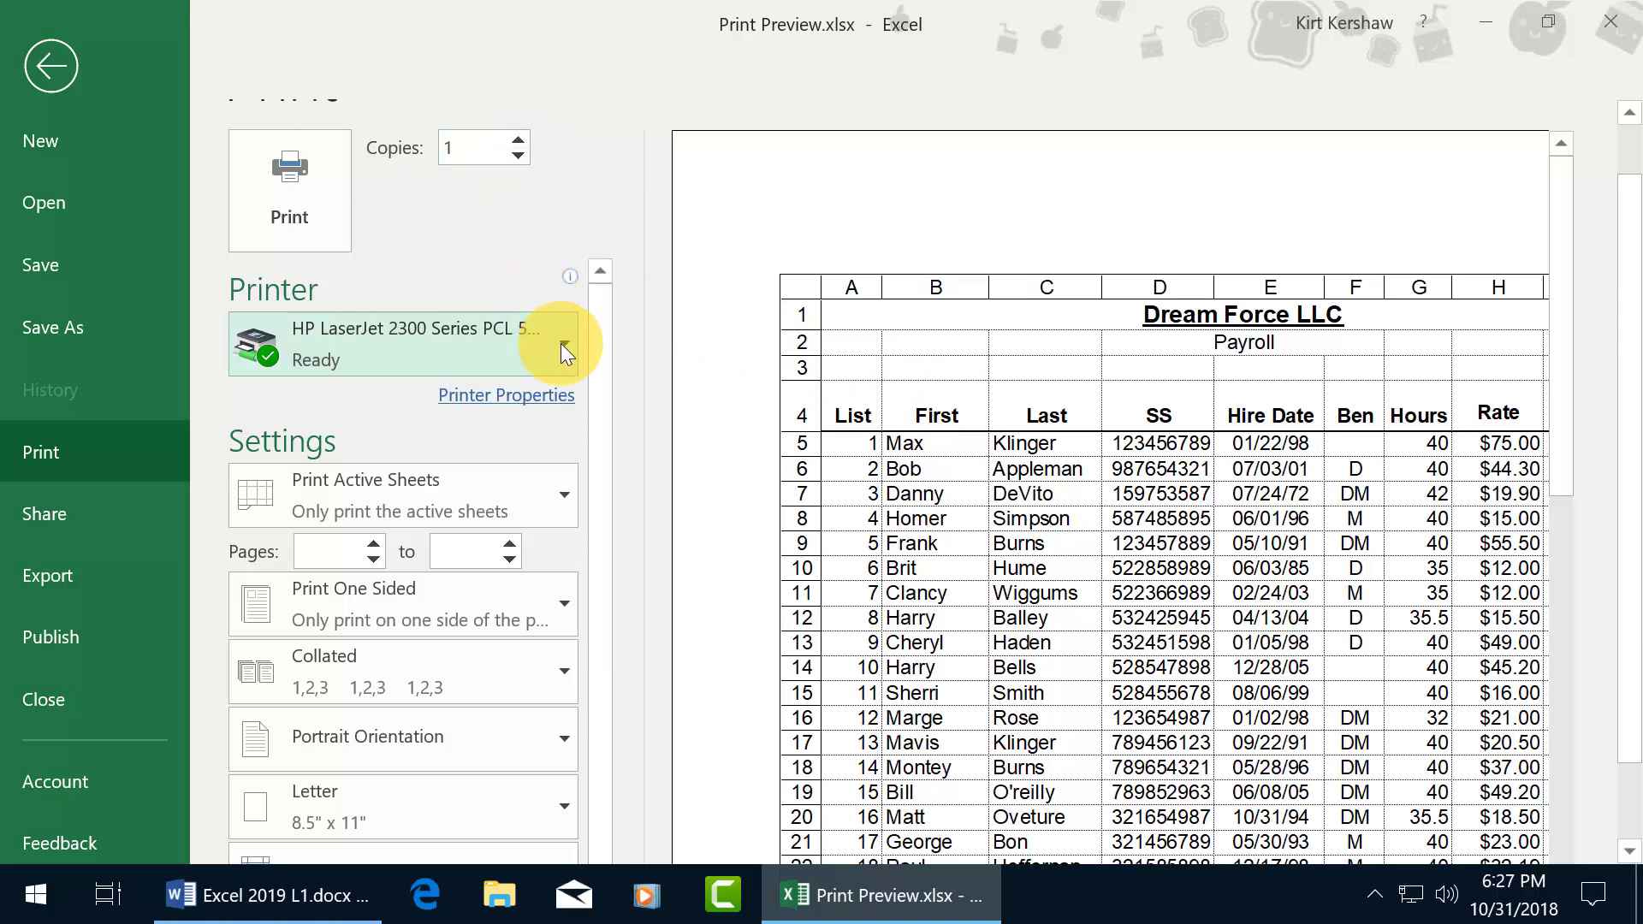
{"action": "scroll", "coordinate": [605, 424], "scroll_direction": "down", "scroll_amount": 1}
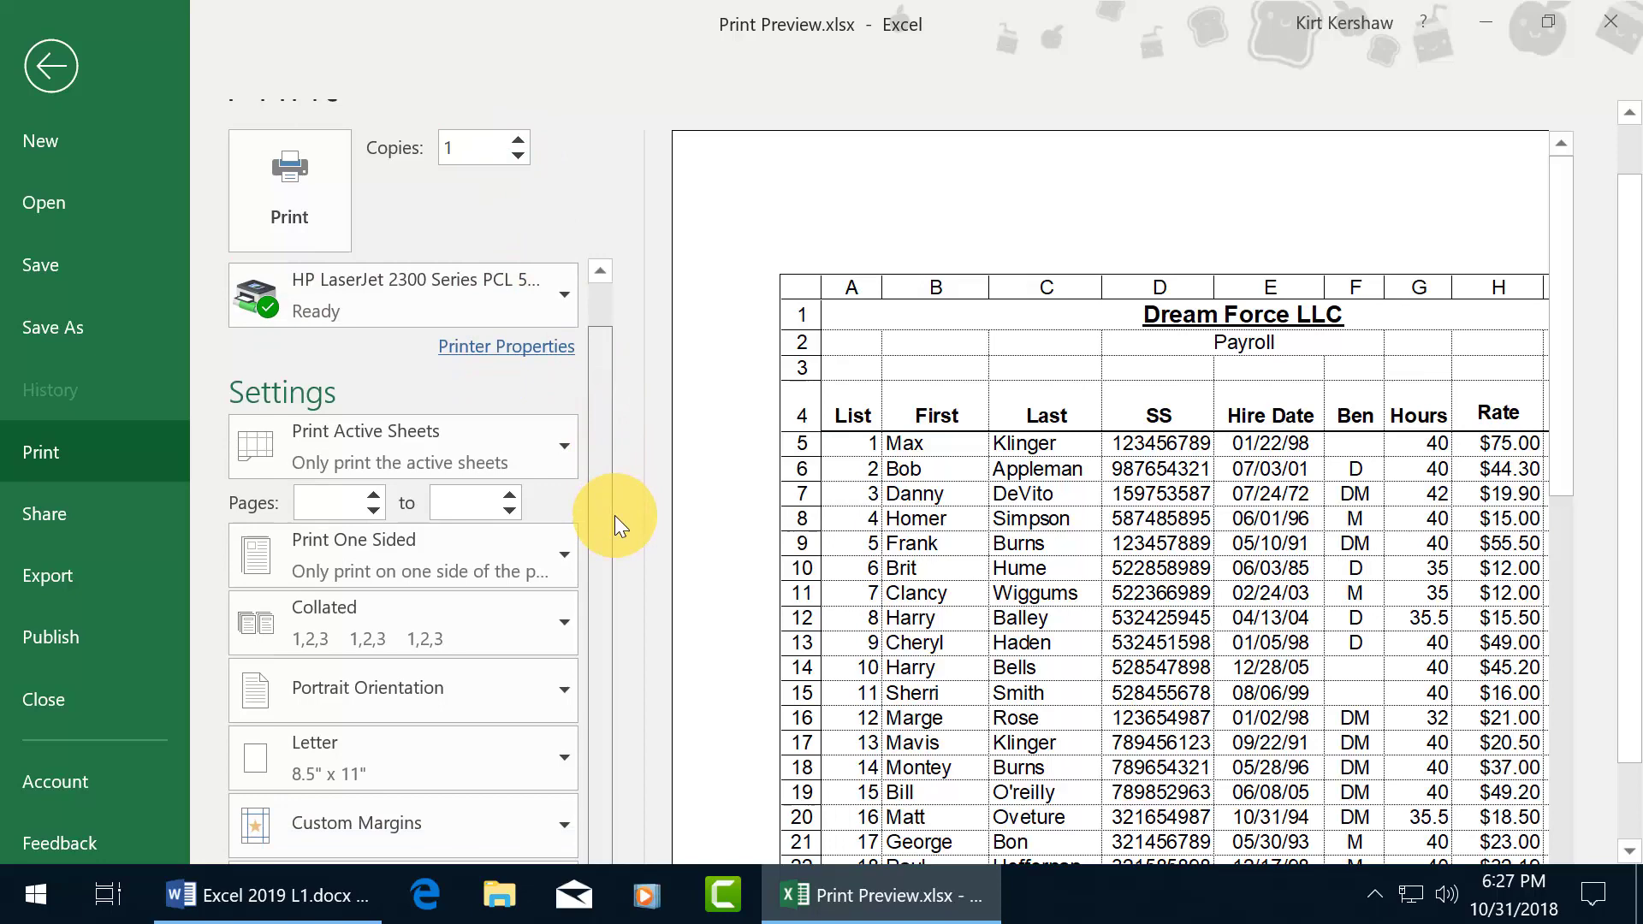
{"action": "left_click", "coordinate": [552, 451]}
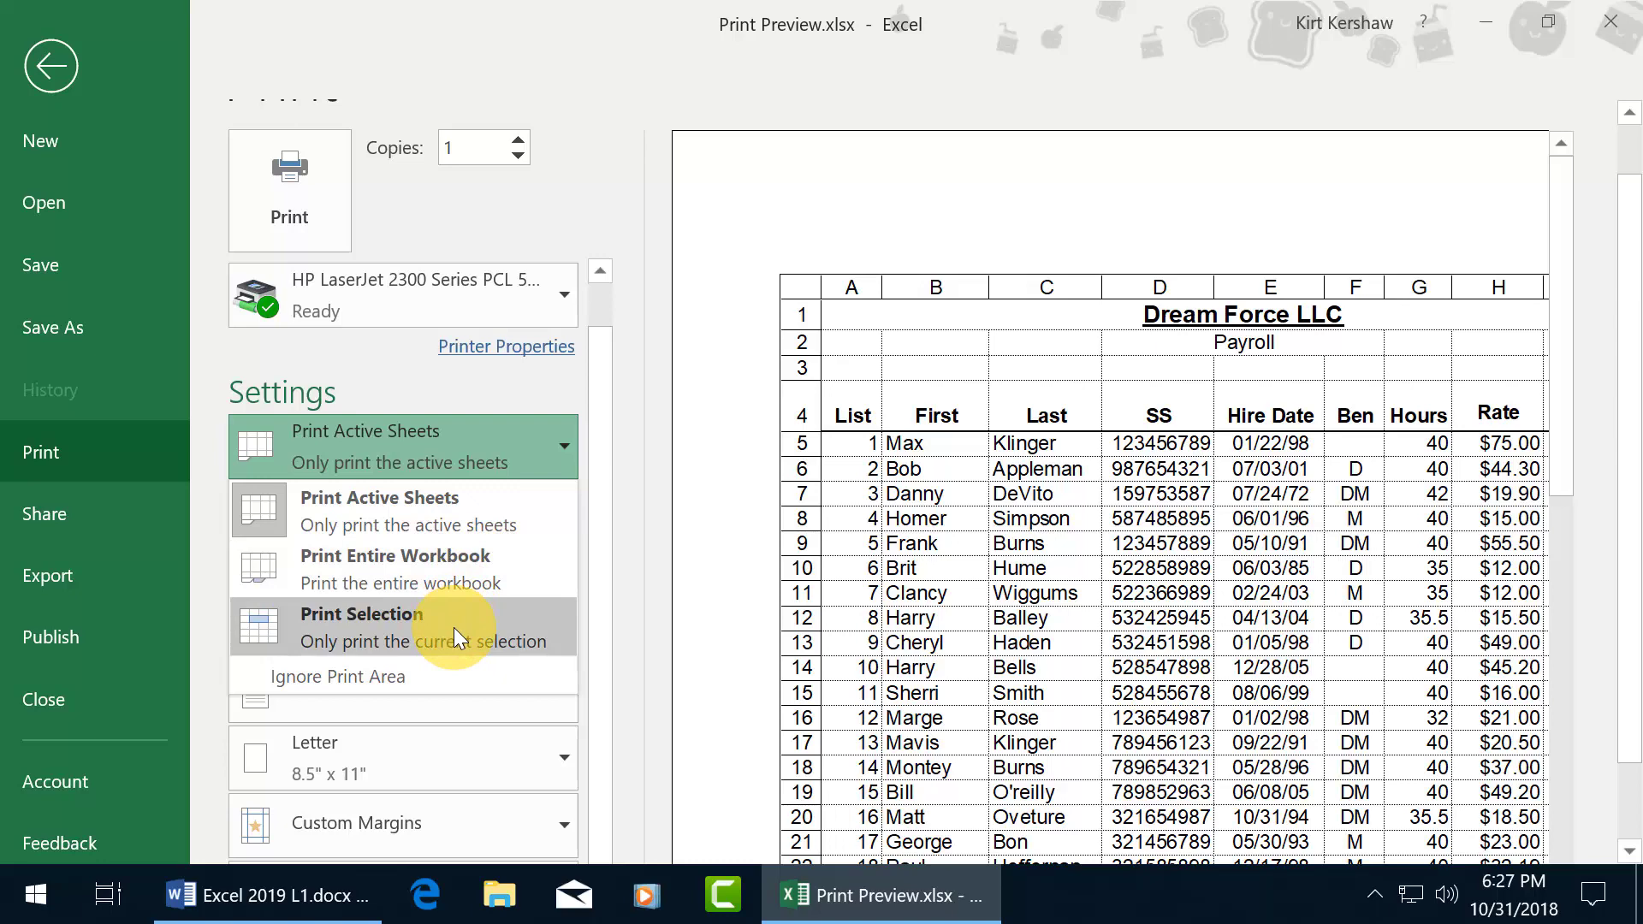
{"action": "left_click", "coordinate": [71, 77]}
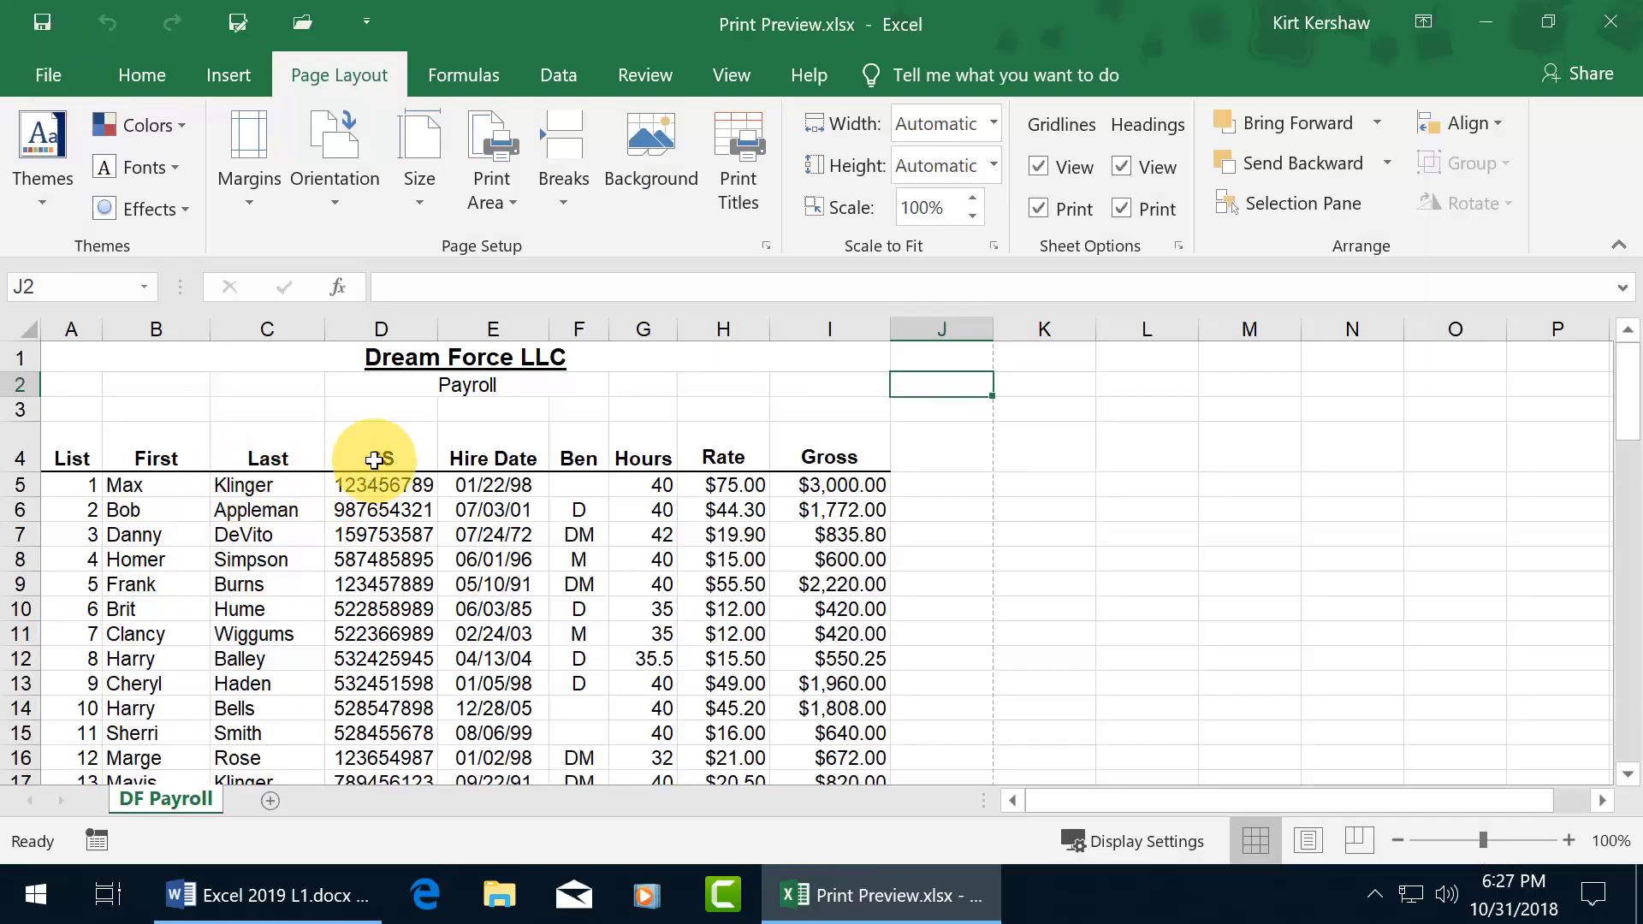
{"action": "left_click_drag", "start_coordinate": [373, 461], "coordinate": [484, 481]}
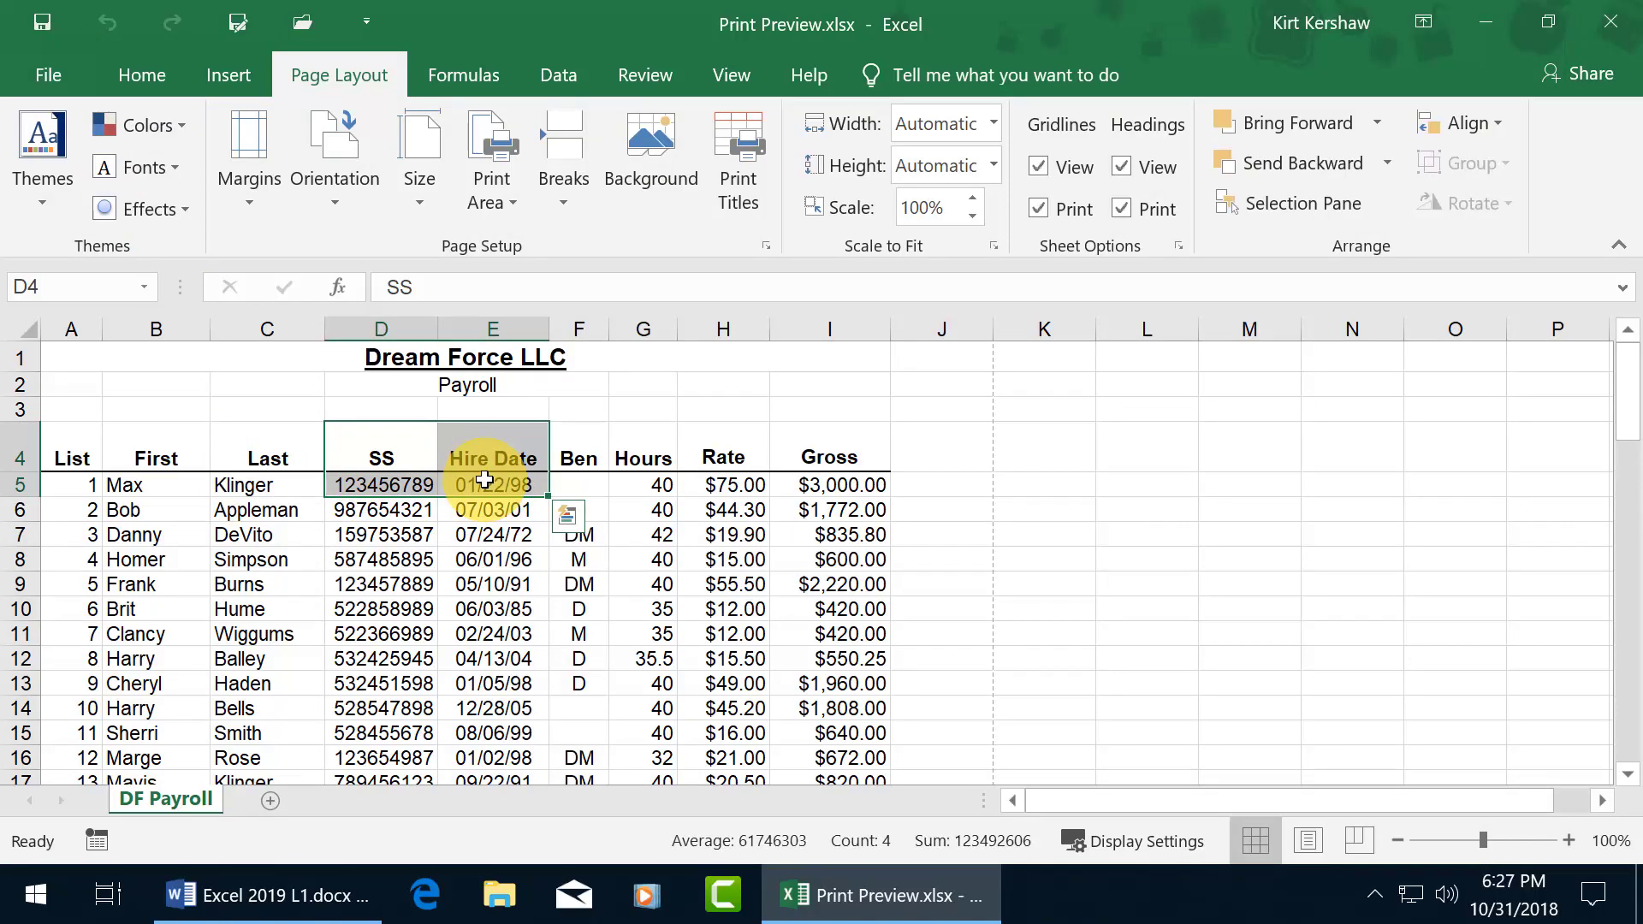
Step: Switch the print setting to Print Selection so only cells D4:E5 are previewed
{"action": "key", "text": "ctrl+p"}
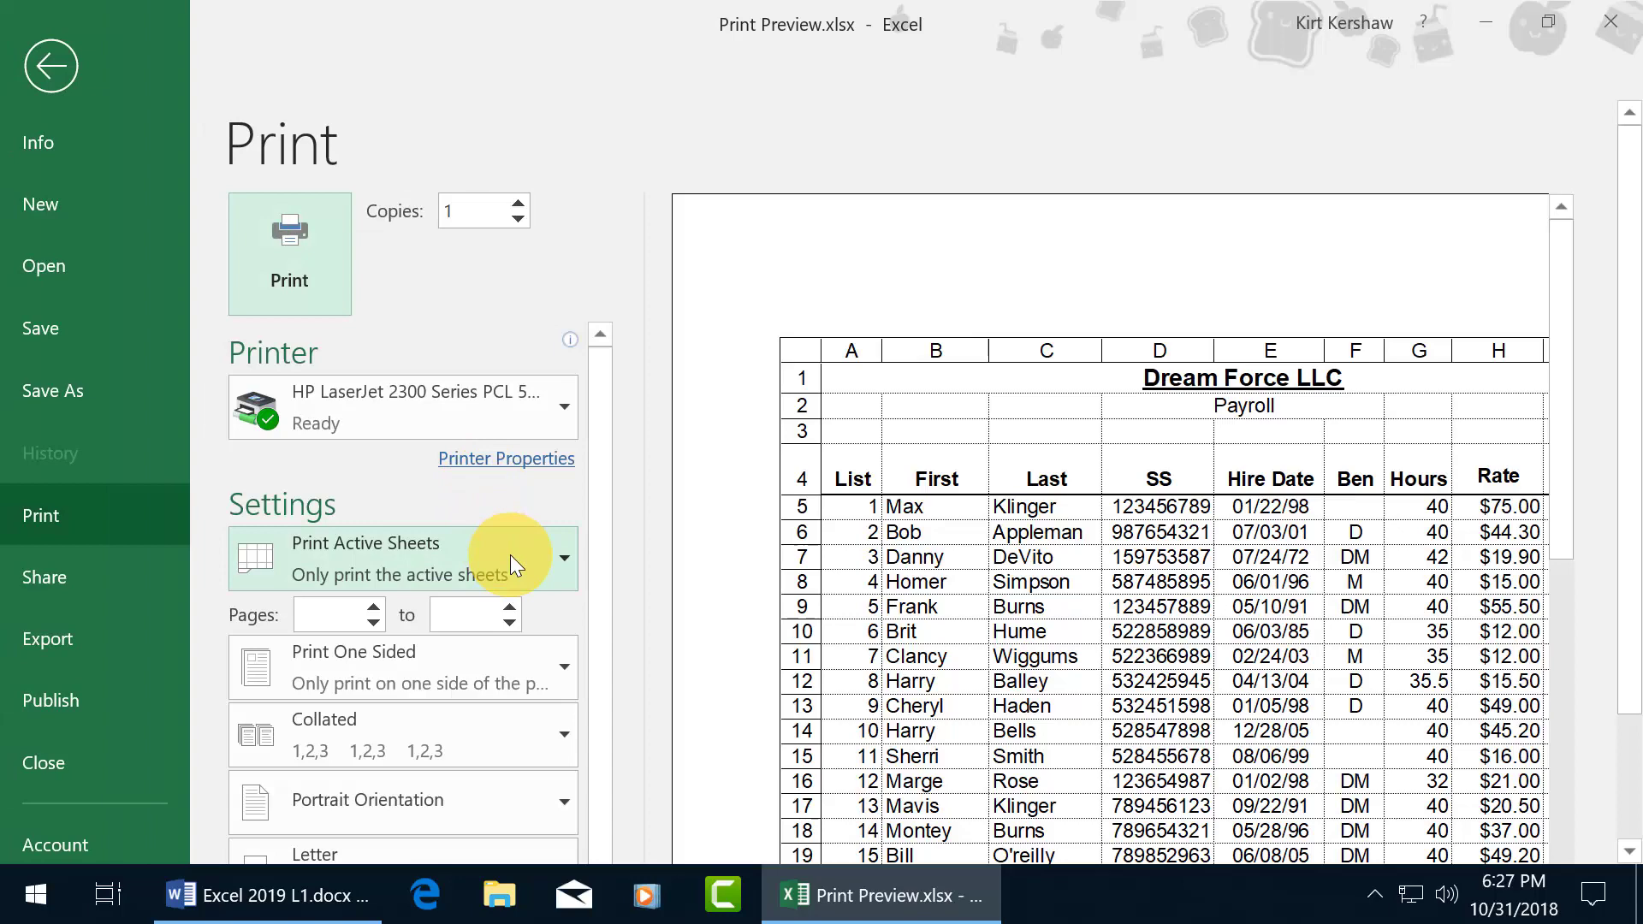
{"action": "left_click", "coordinate": [509, 555]}
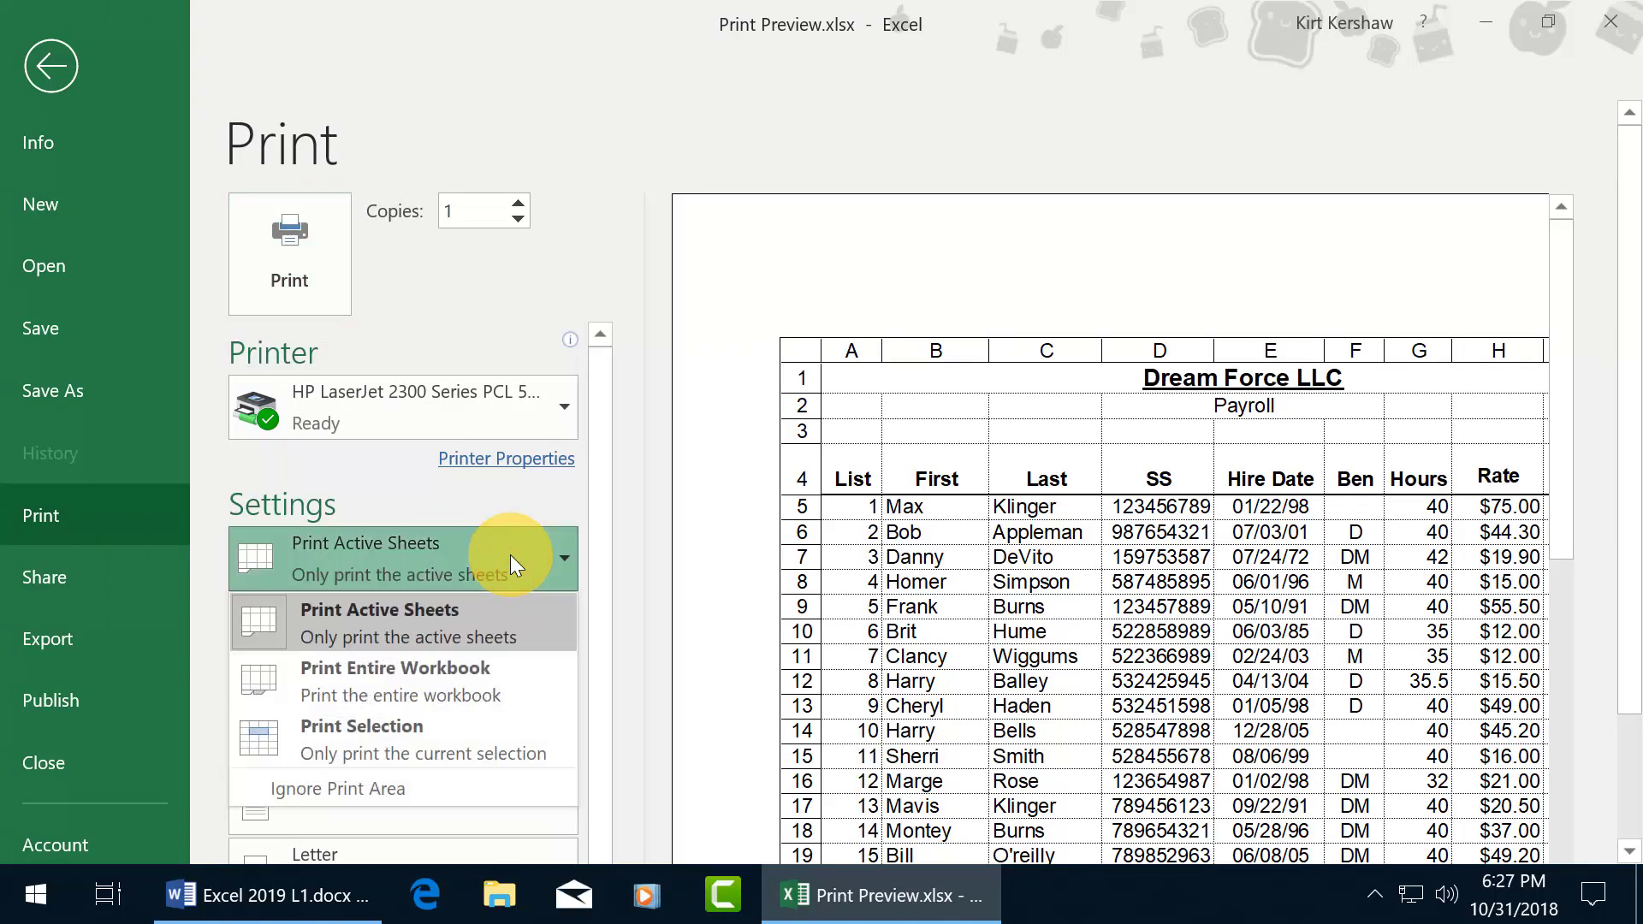
{"action": "left_click", "coordinate": [425, 733]}
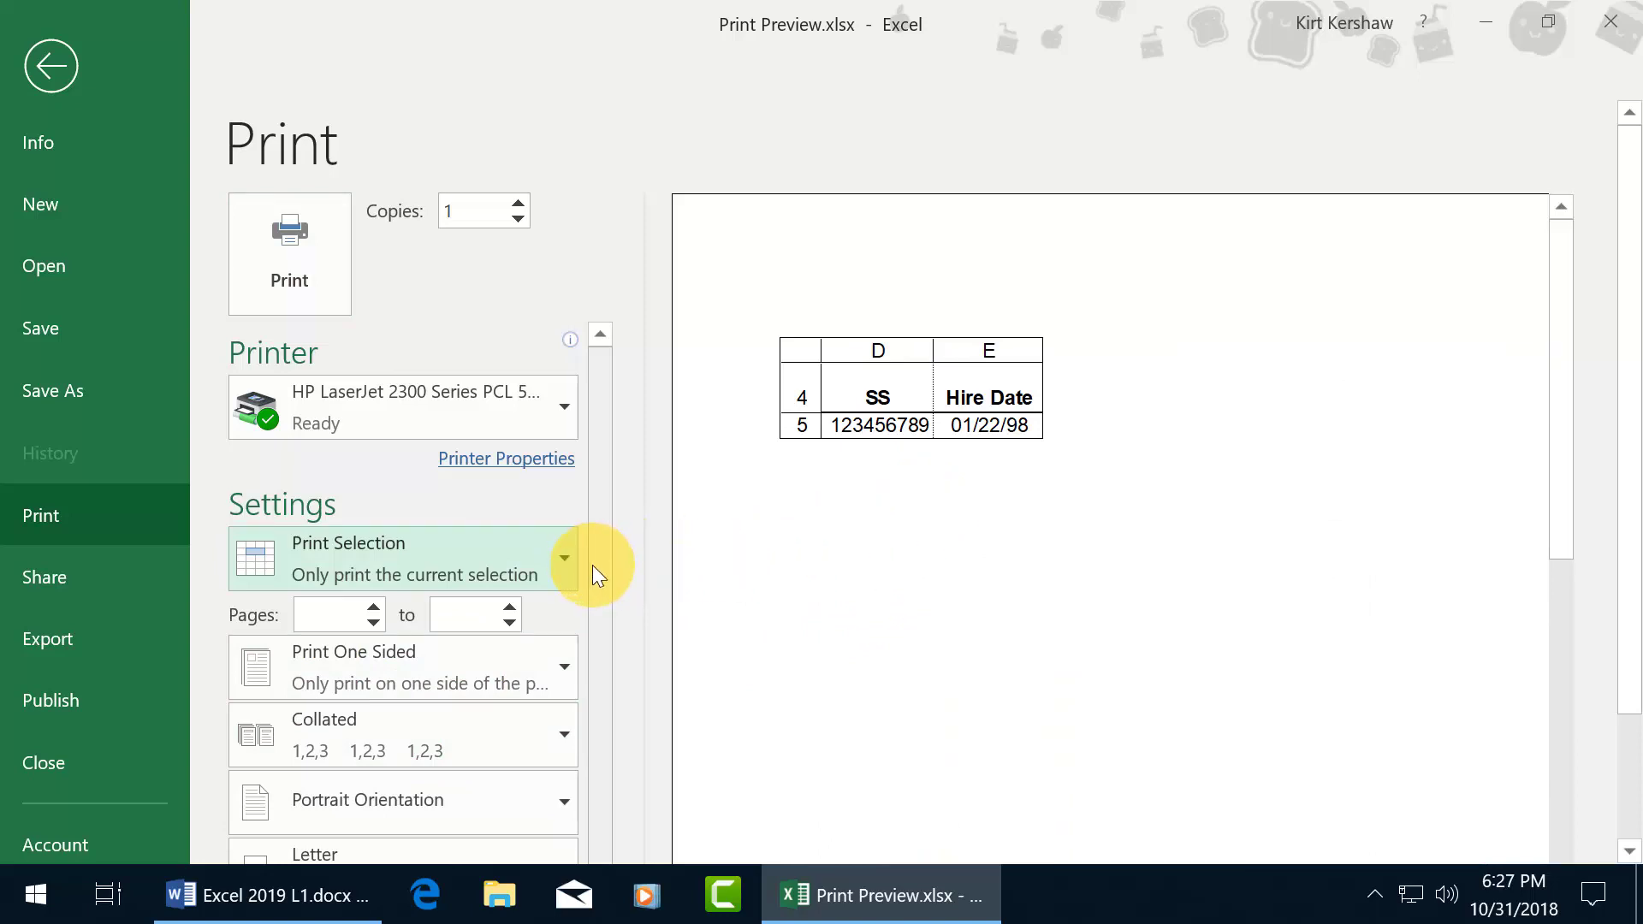
{"action": "scroll", "coordinate": [592, 564], "scroll_direction": "down", "scroll_amount": 1}
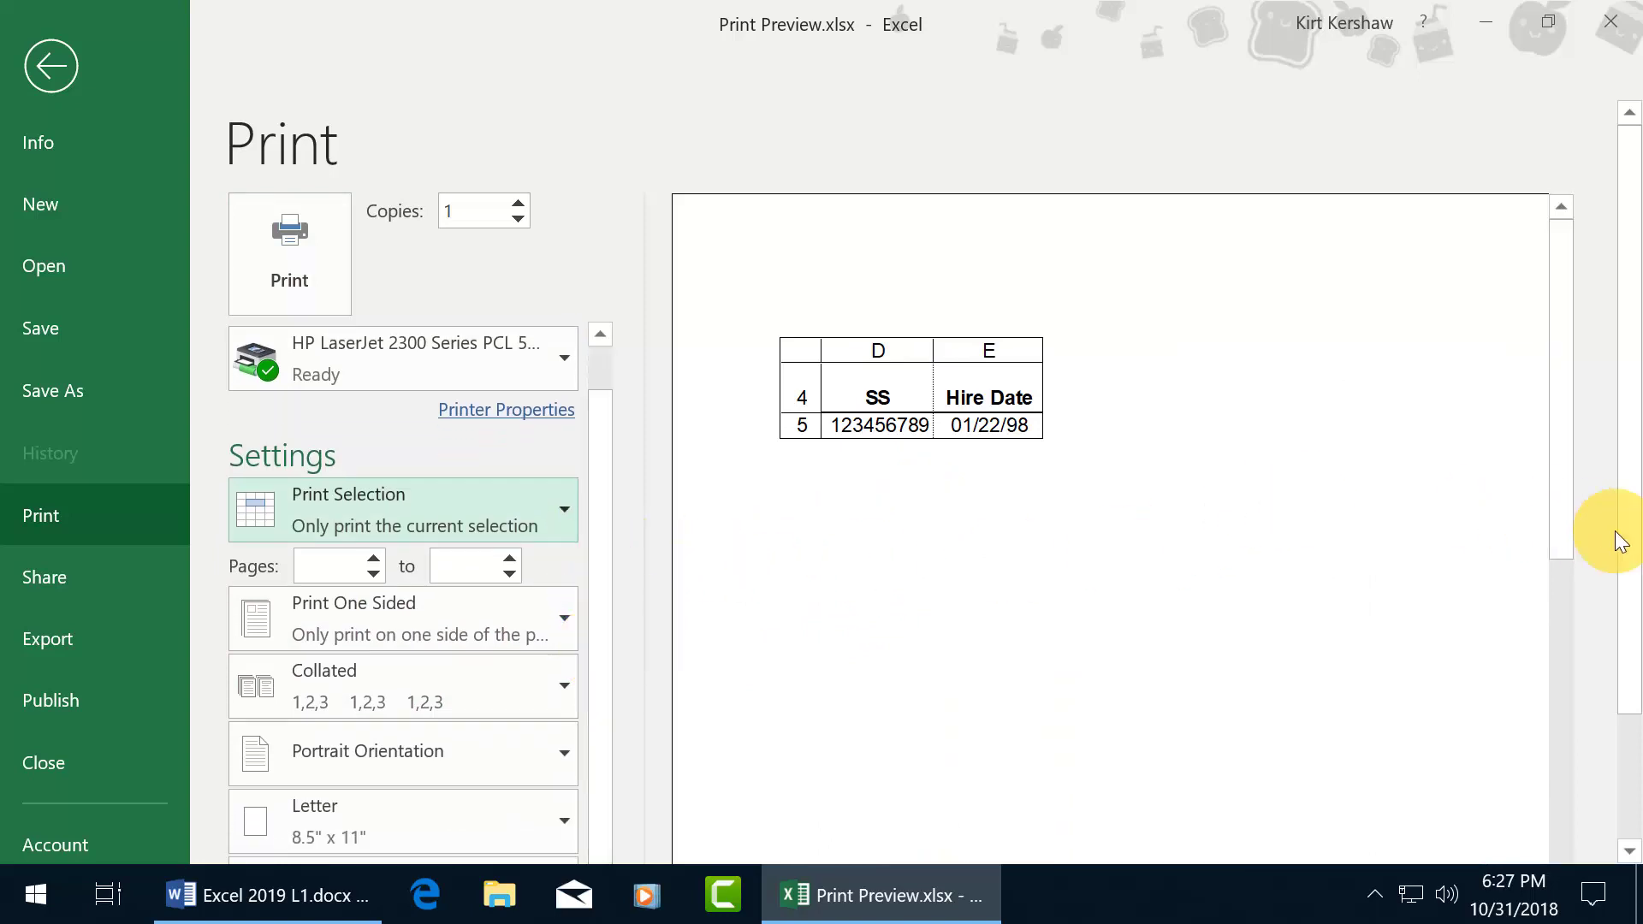
{"action": "left_click_drag", "start_coordinate": [1630, 552], "coordinate": [1604, 753]}
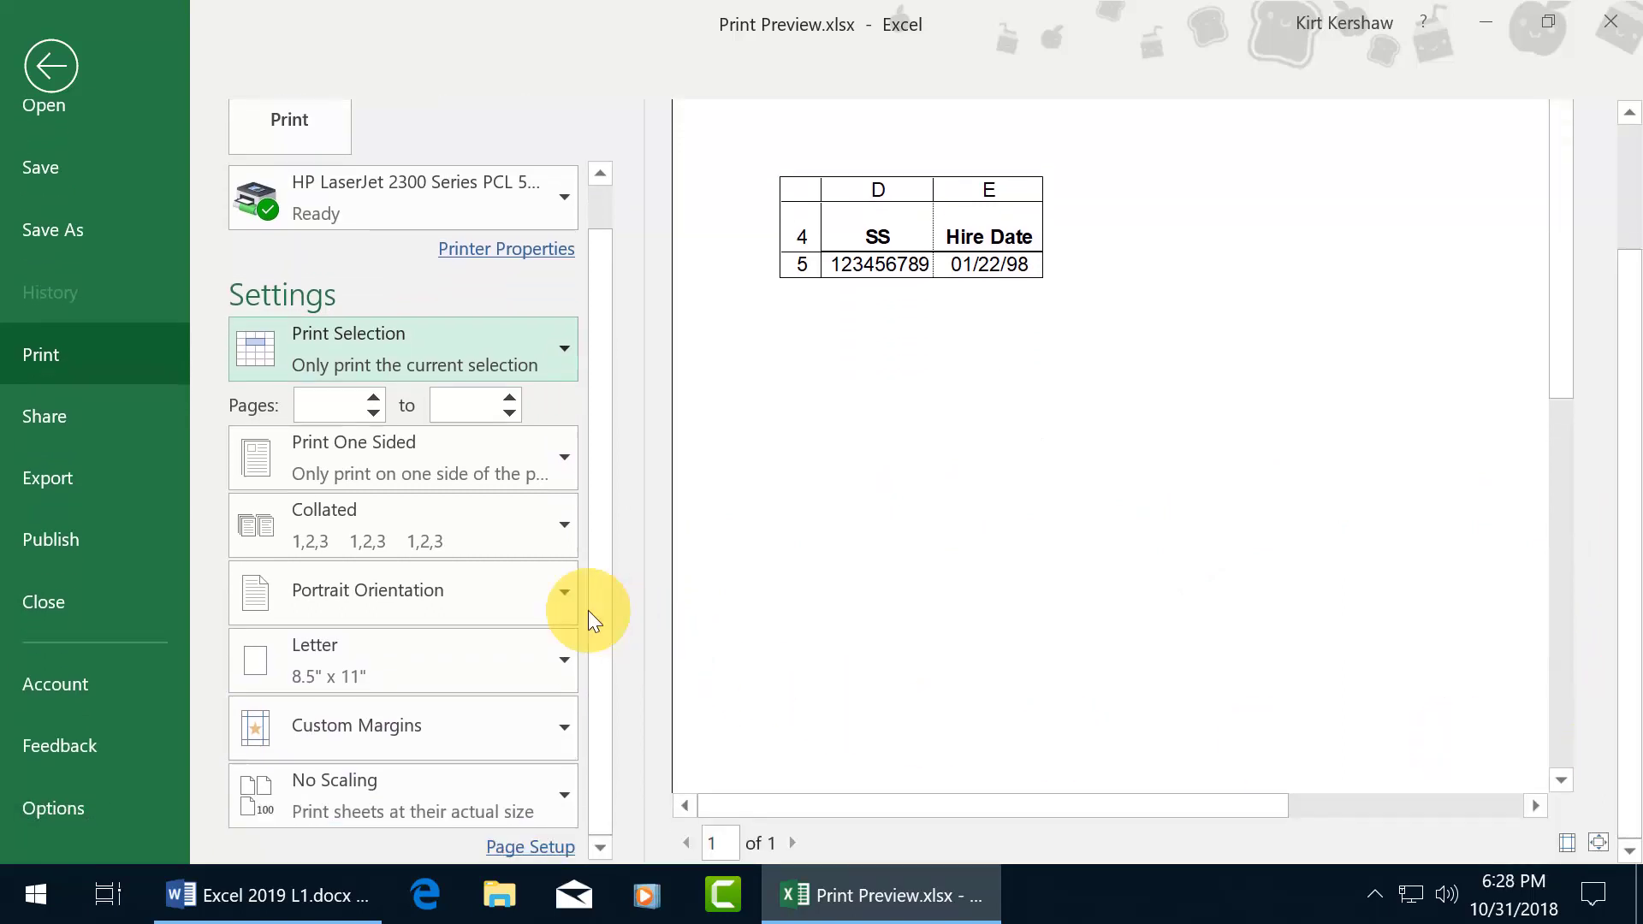
{"action": "left_click", "coordinate": [486, 474]}
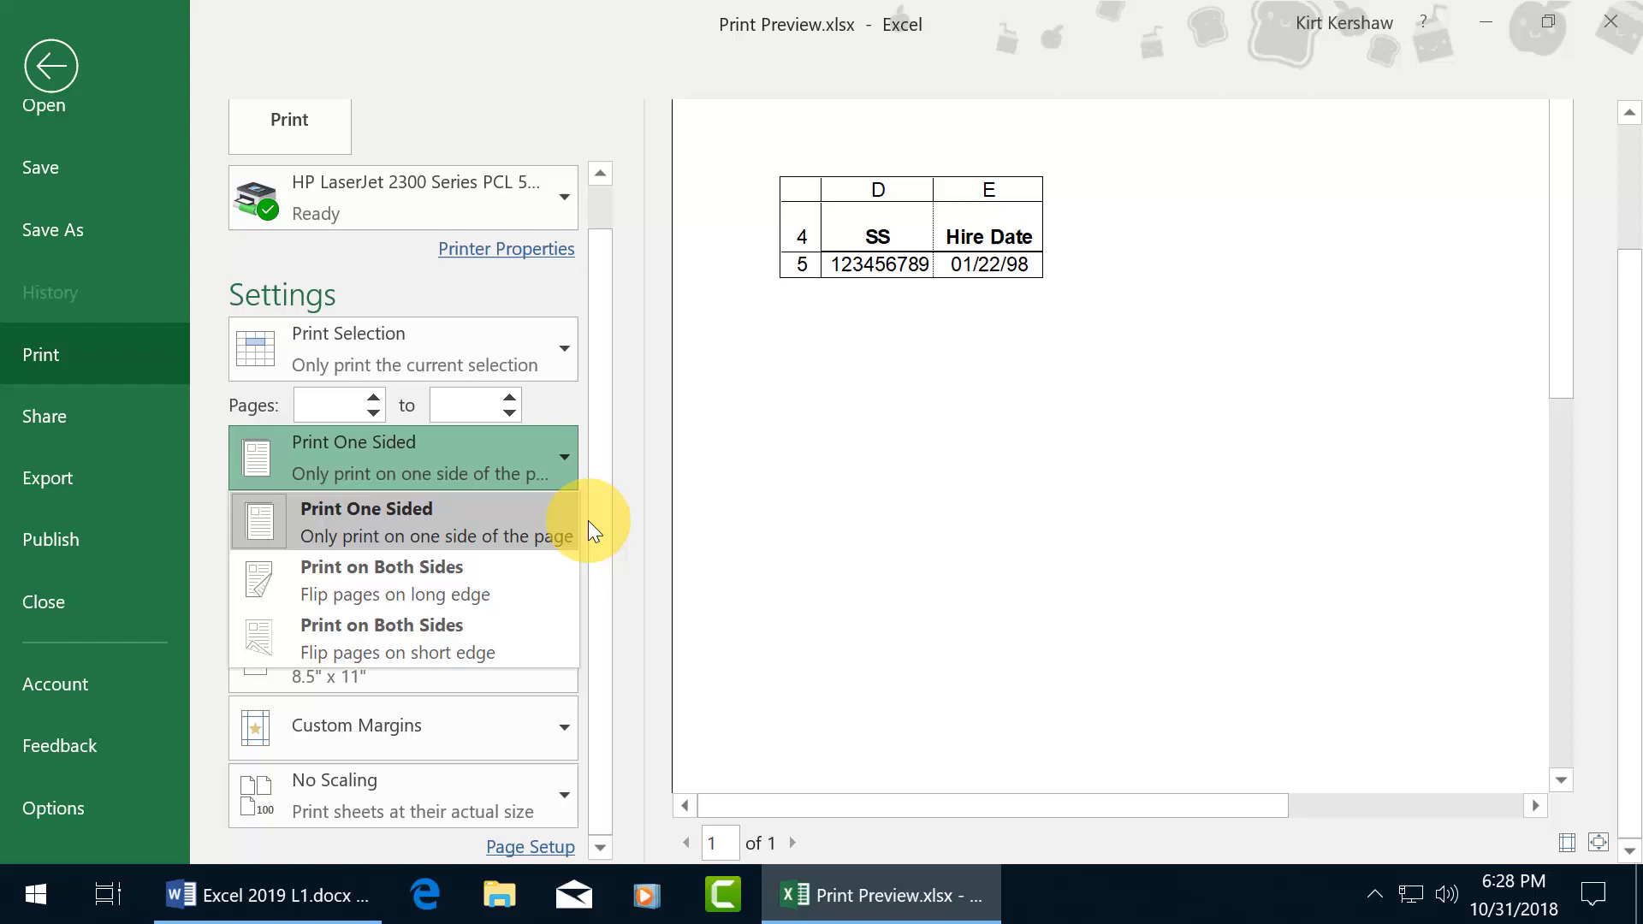
{"action": "left_click", "coordinate": [625, 499]}
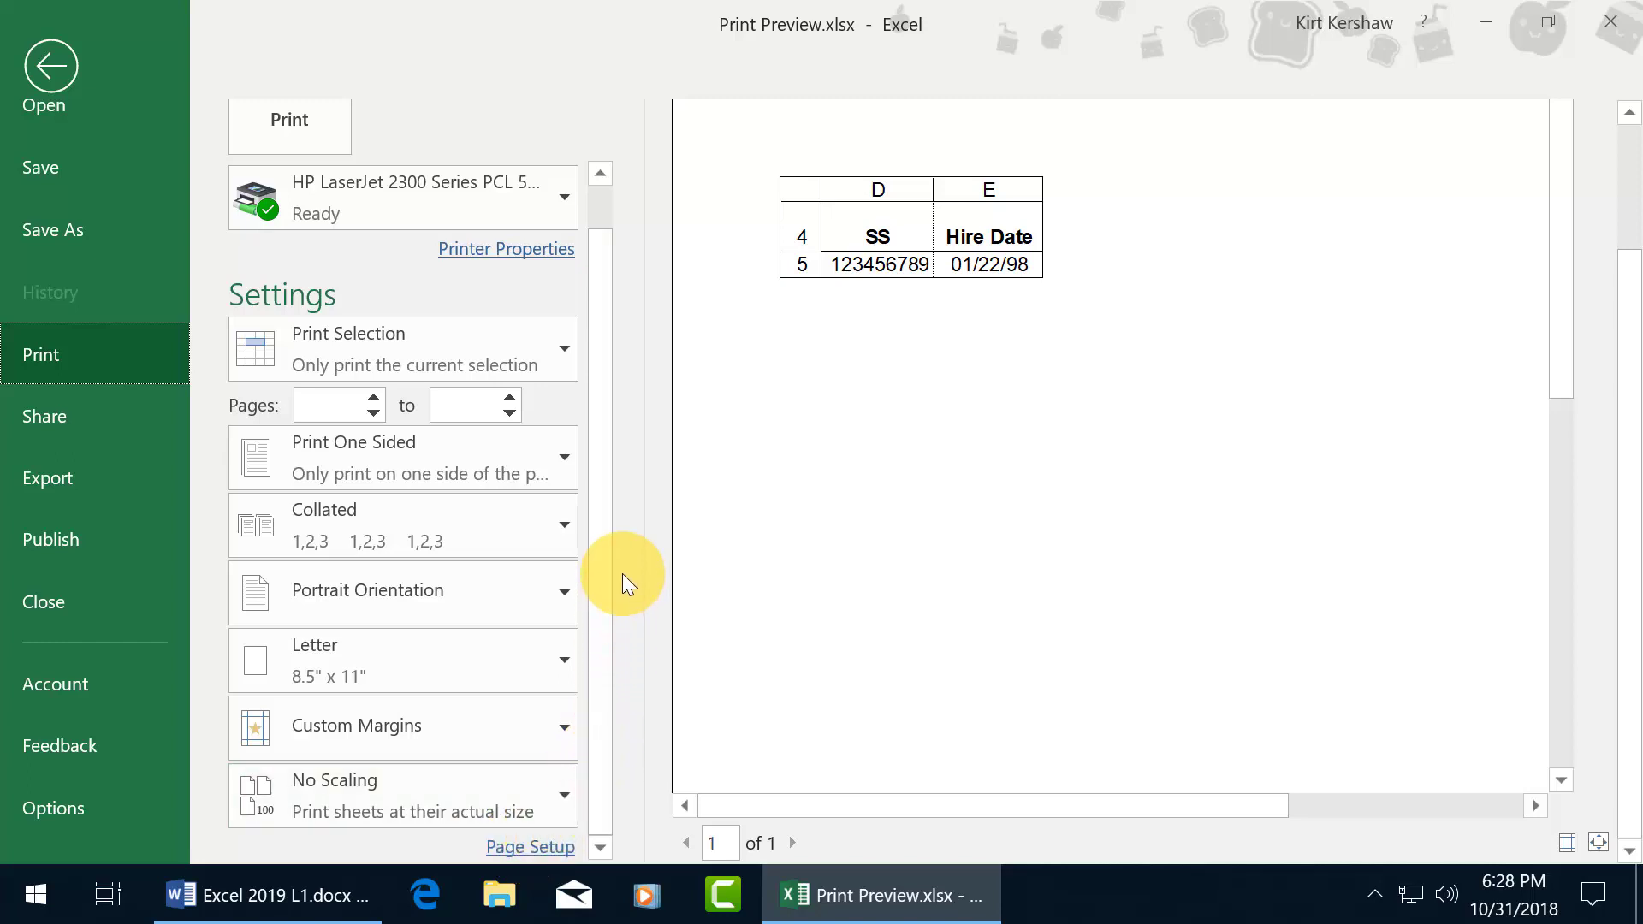
Step: Print Active Sheets for pages 1 to 2, then bring up Excel Options
{"action": "left_click", "coordinate": [370, 396]}
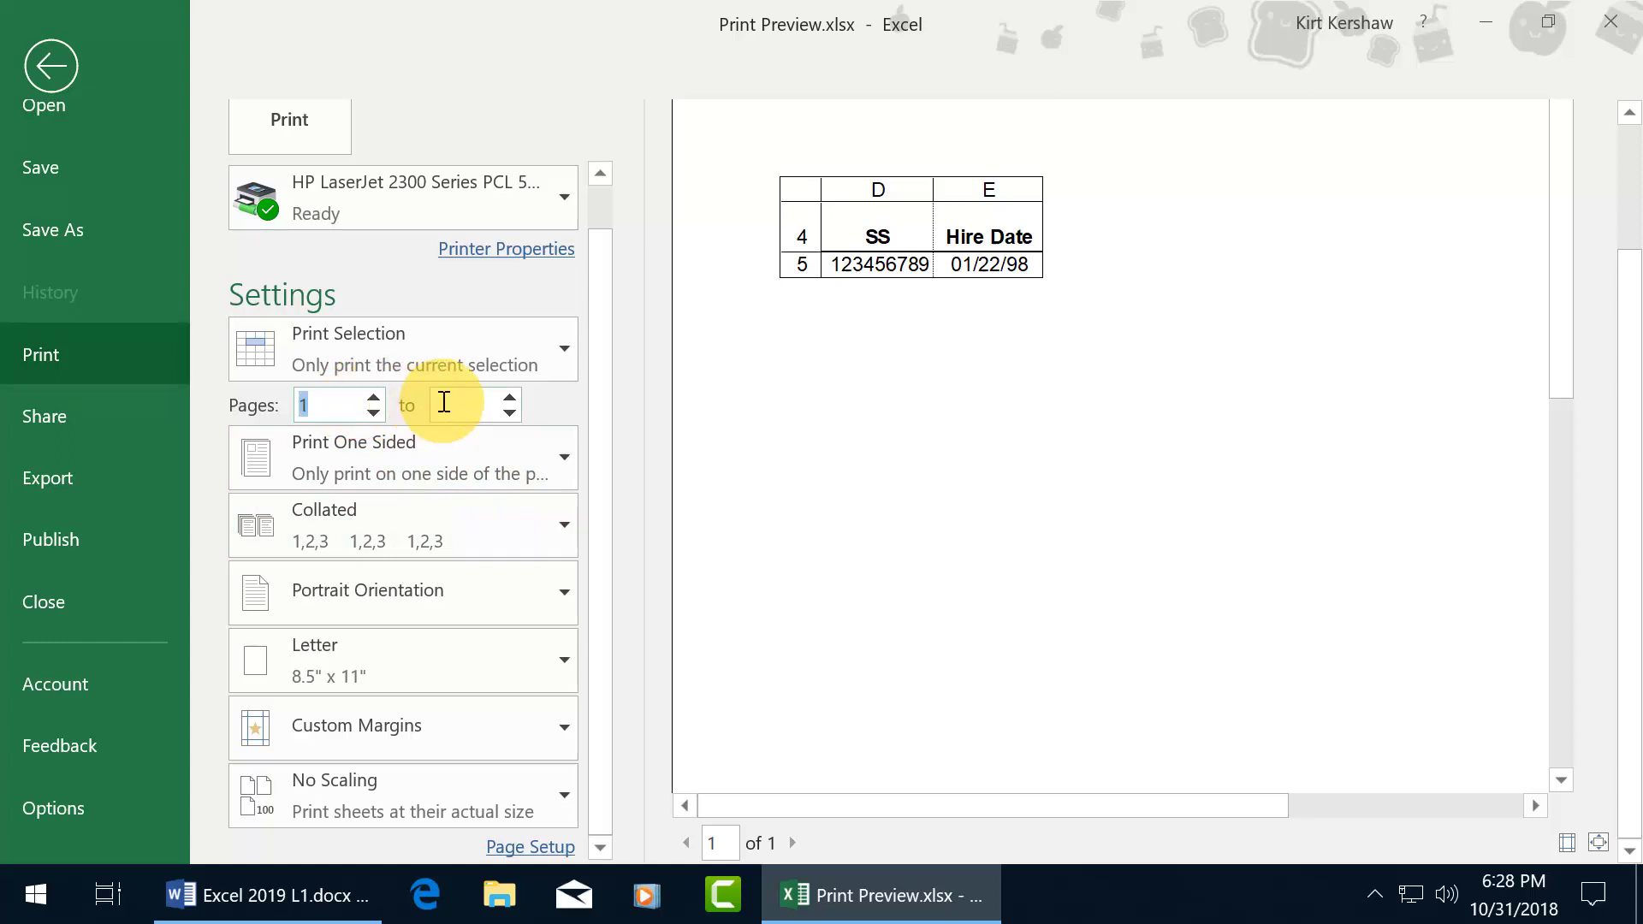
{"action": "left_click", "coordinate": [509, 397]}
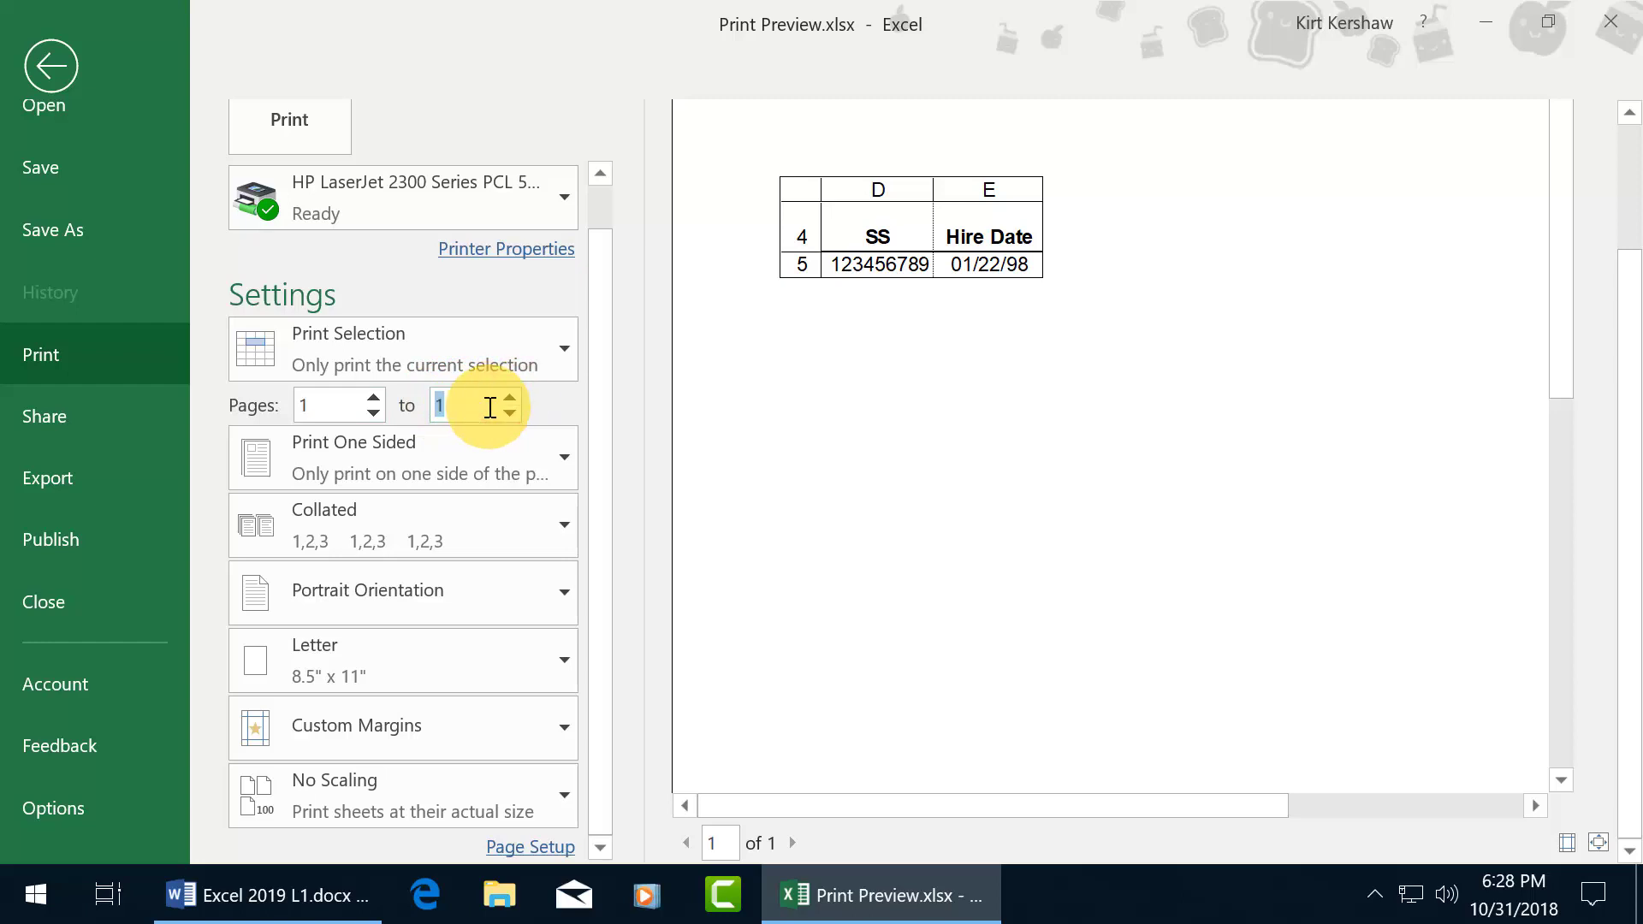
{"action": "left_click", "coordinate": [509, 397]}
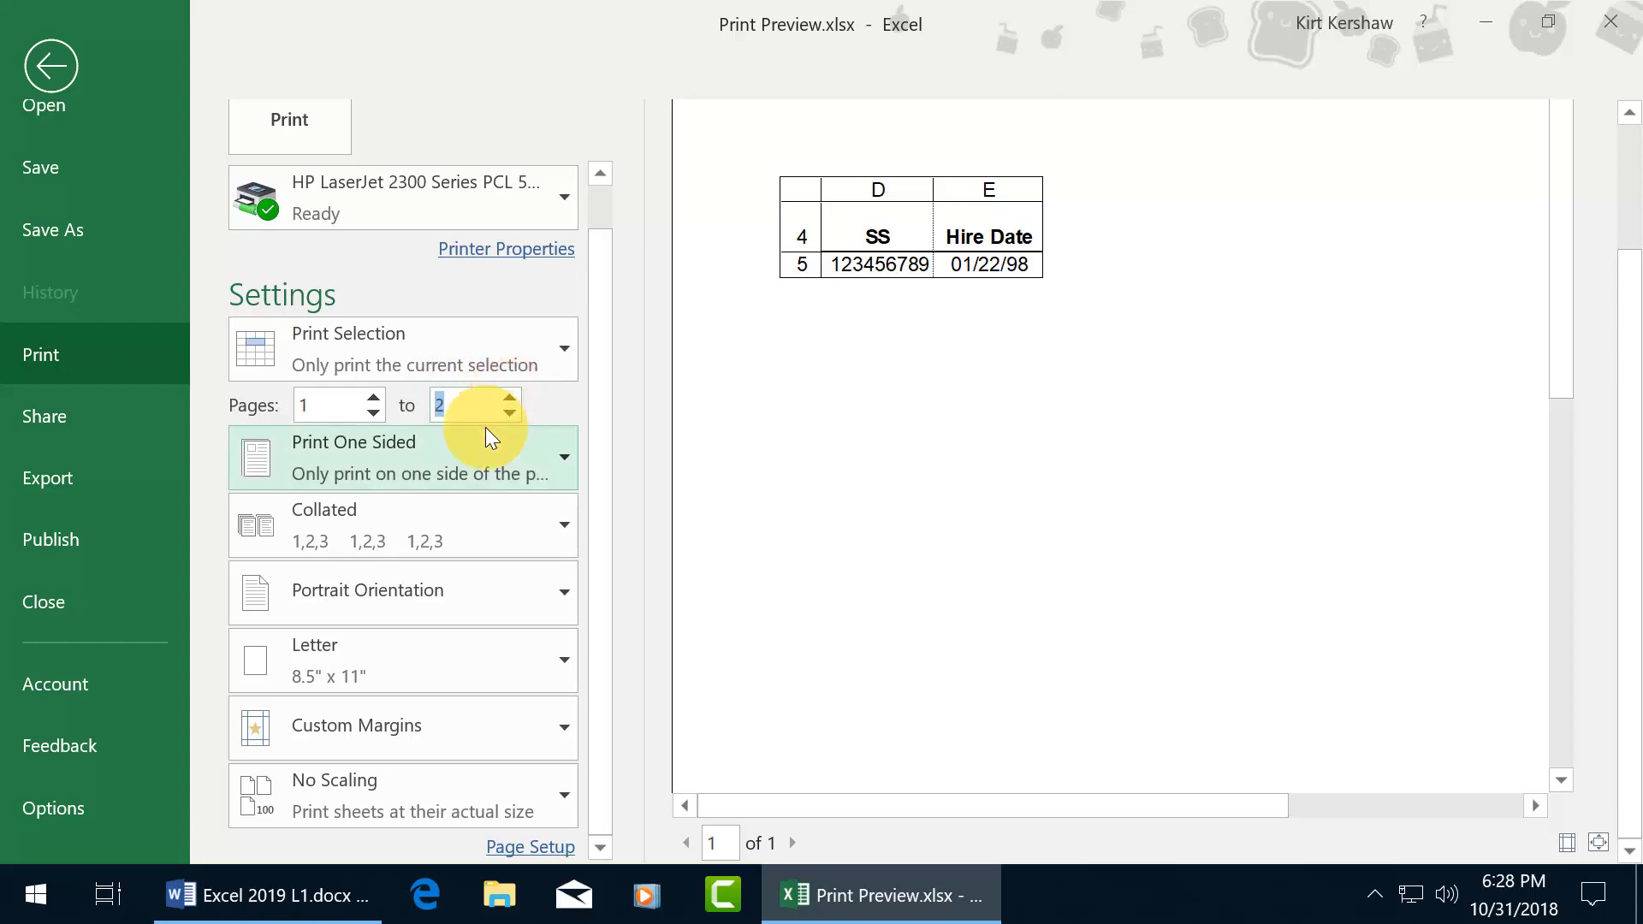
{"action": "left_click", "coordinate": [553, 347]}
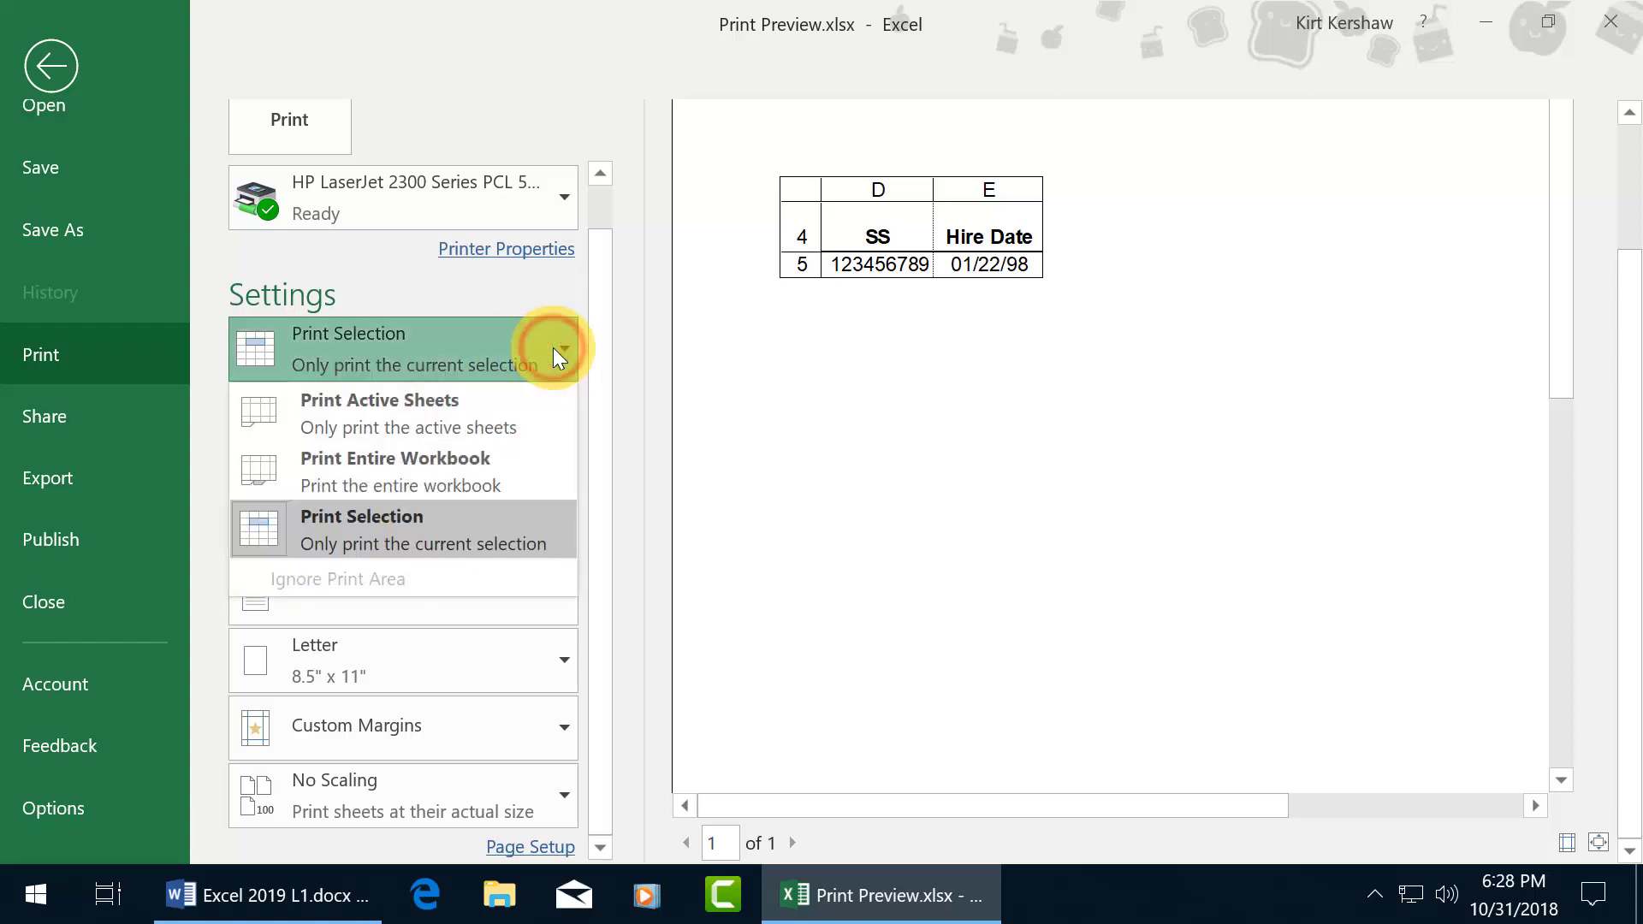
{"action": "left_click", "coordinate": [494, 399]}
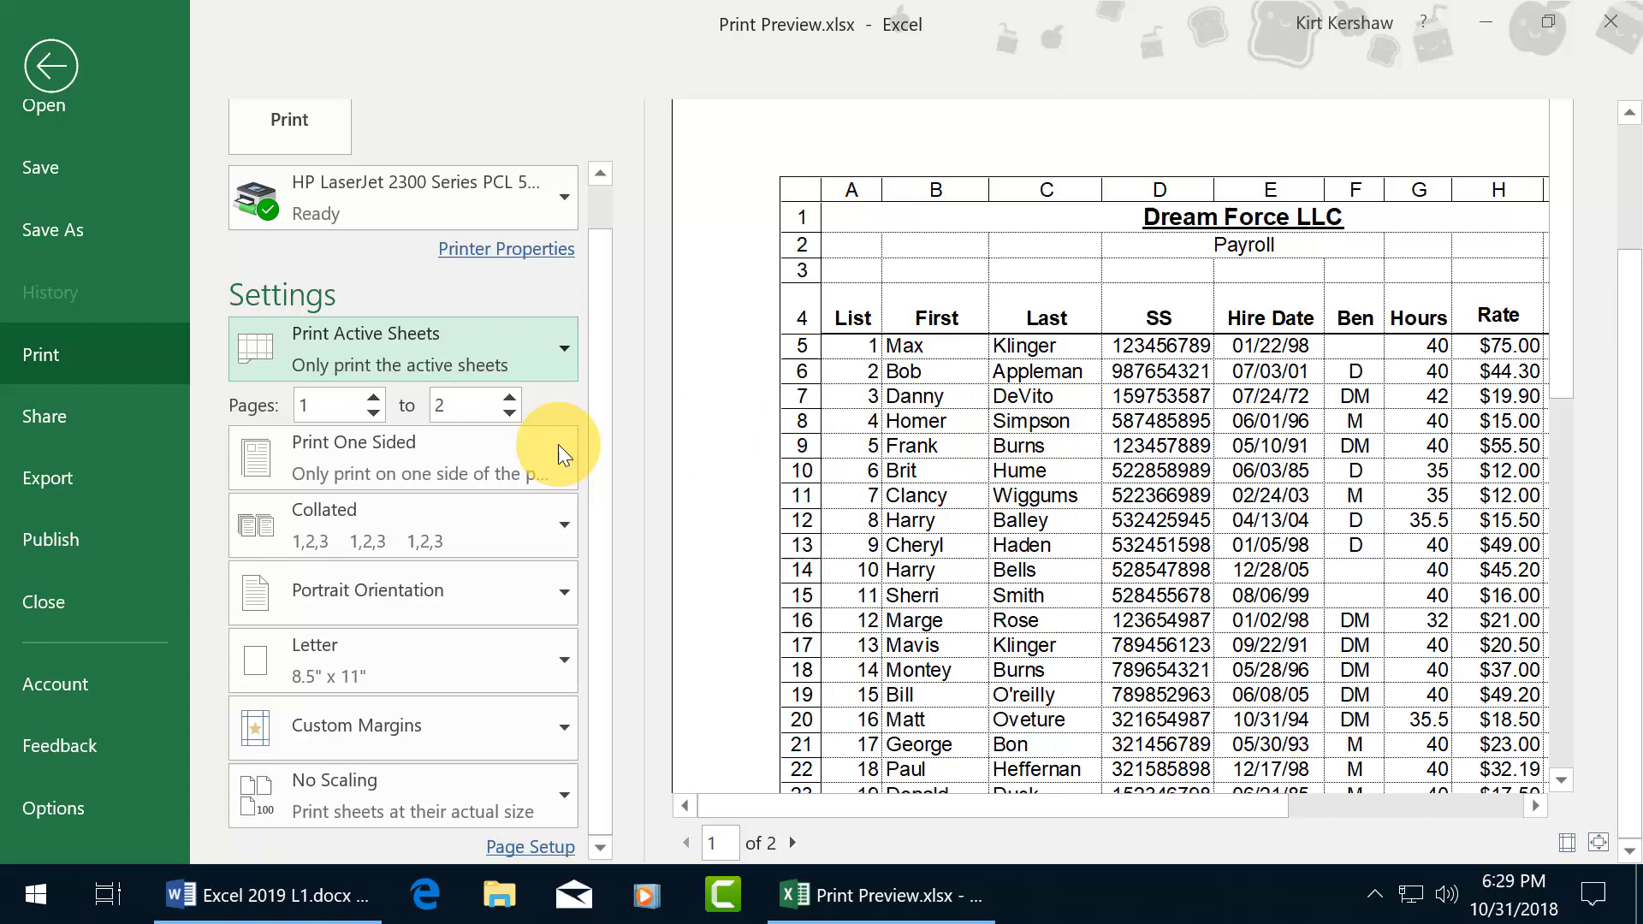
{"action": "left_click", "coordinate": [83, 805]}
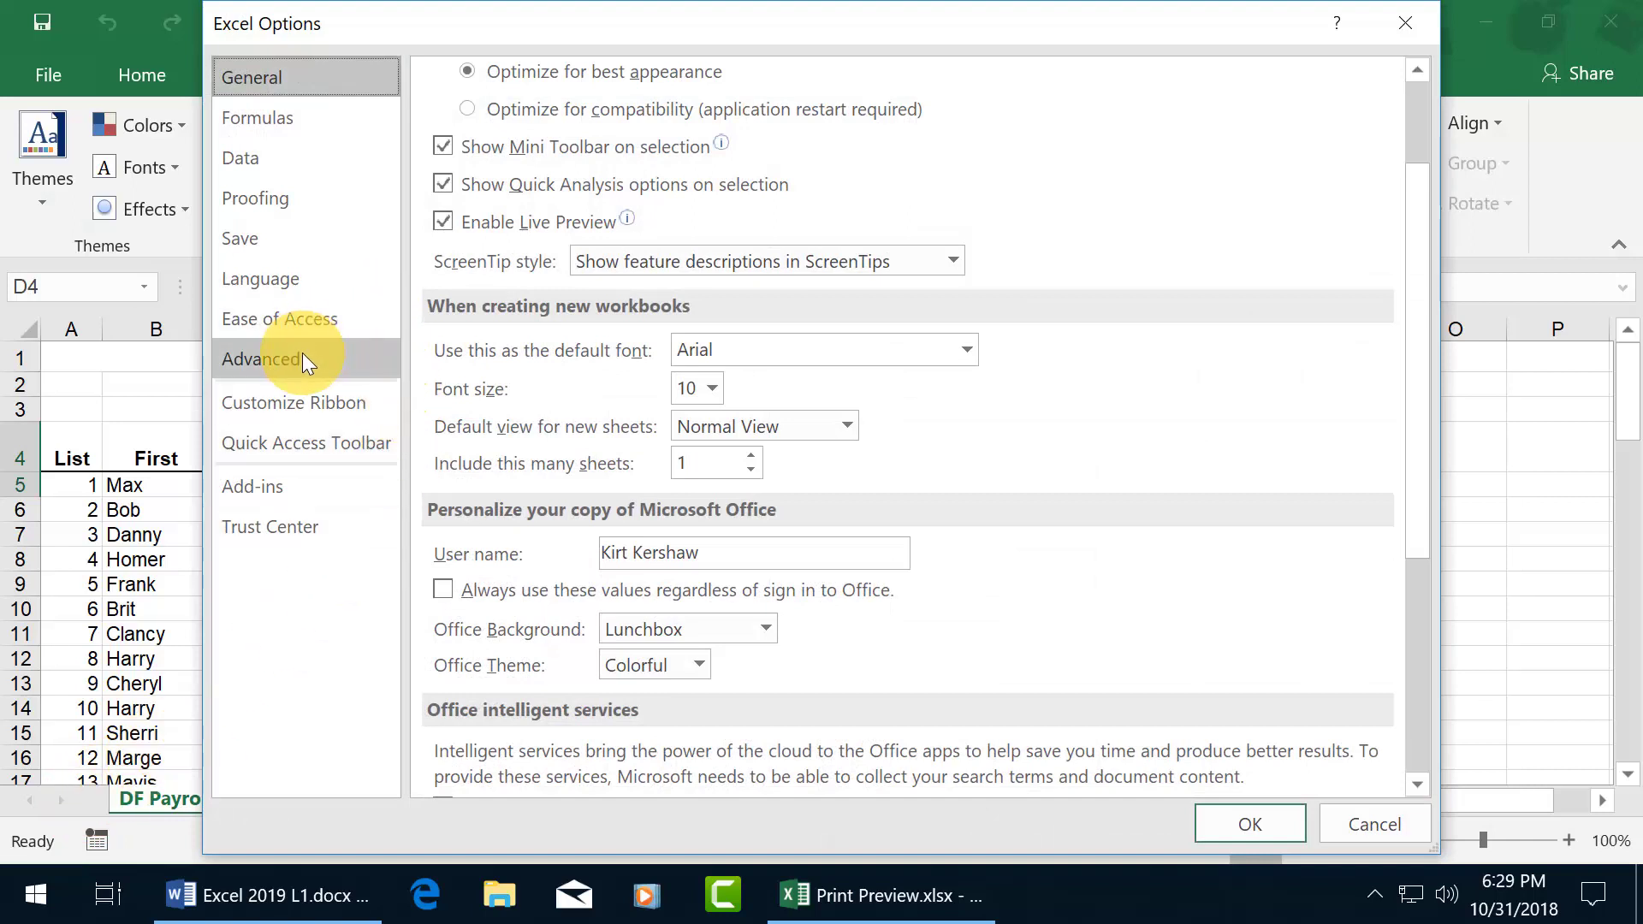
Step: Set Gridline color to red in Advanced worksheet display options and confirm with OK
{"action": "left_click", "coordinate": [301, 360]}
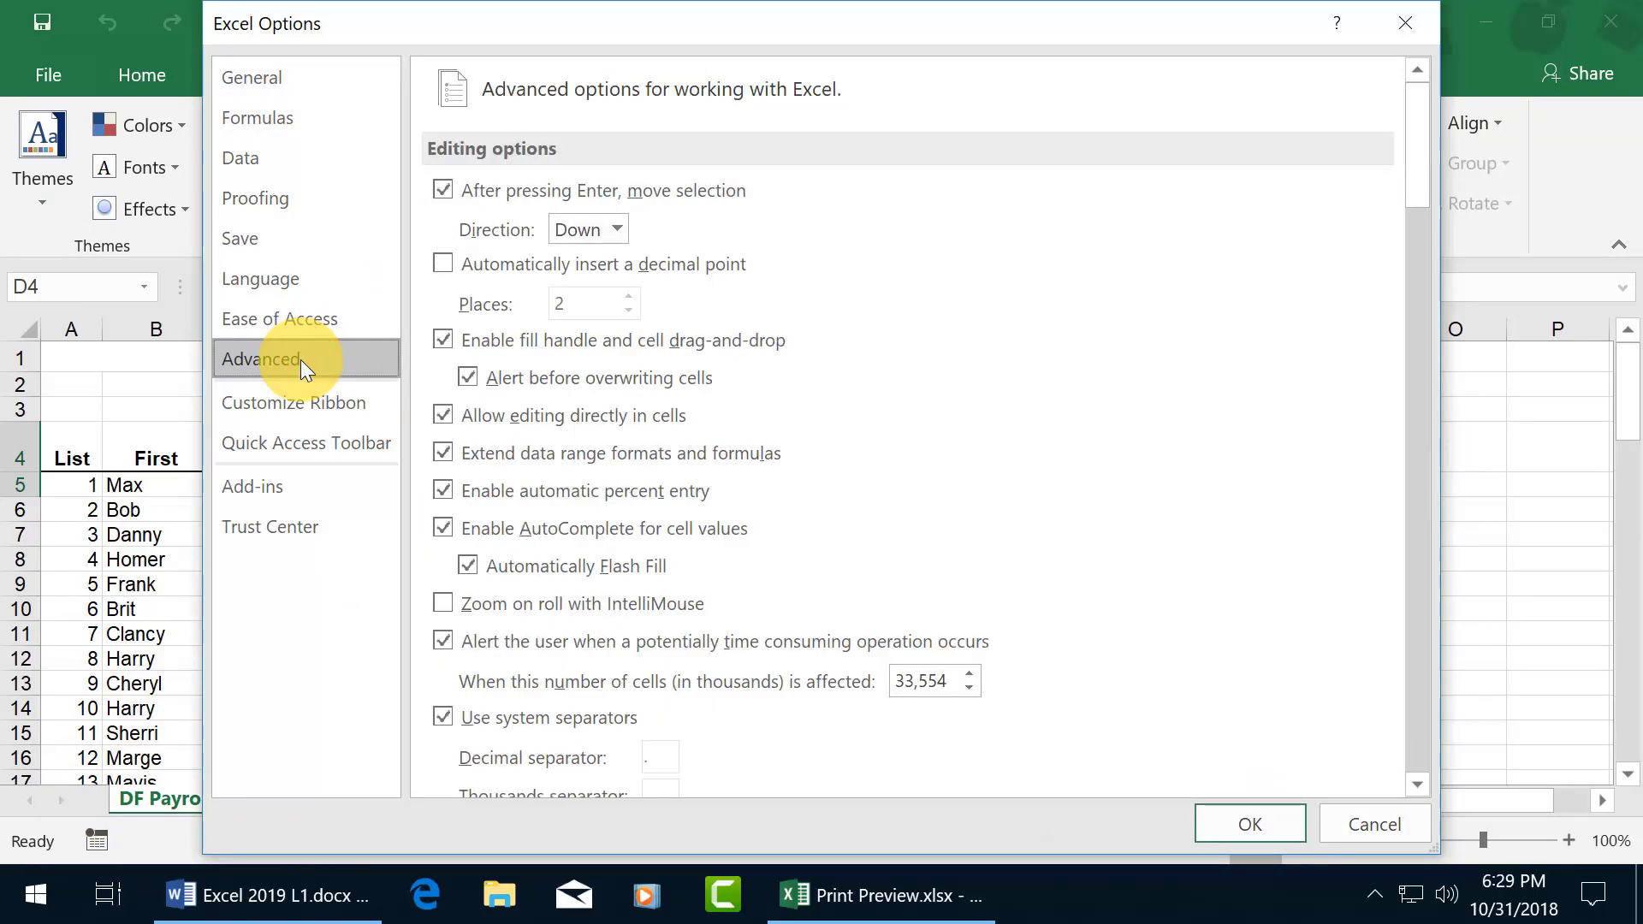
{"action": "left_click_drag", "start_coordinate": [1416, 169], "coordinate": [1420, 563]}
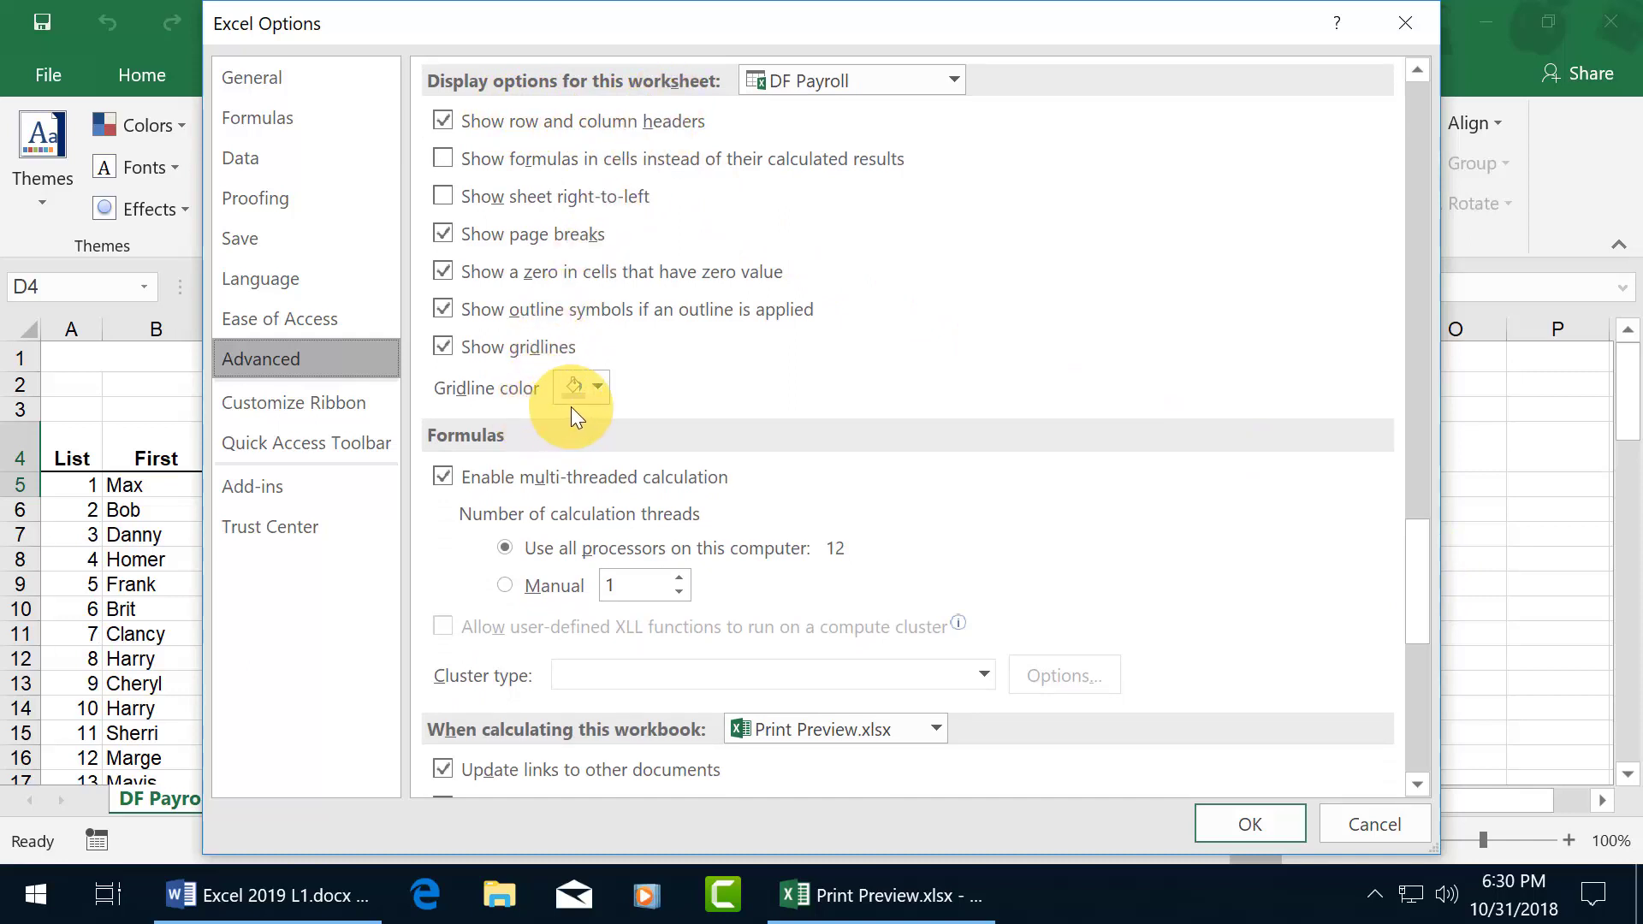
{"action": "left_click", "coordinate": [602, 388]}
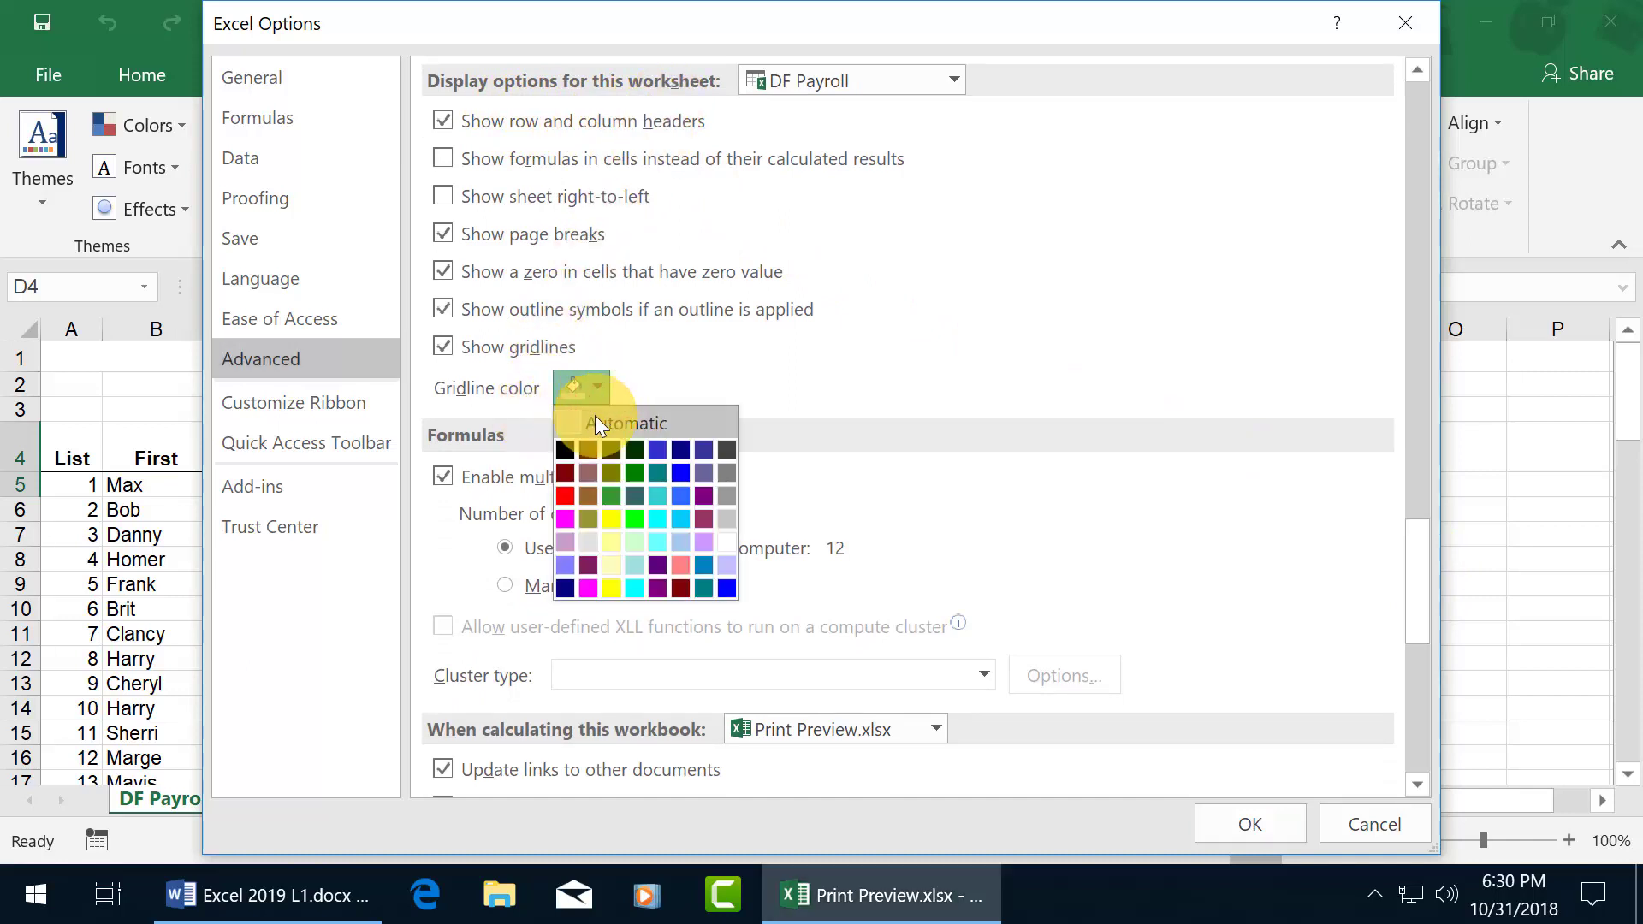
{"action": "left_click", "coordinate": [569, 495]}
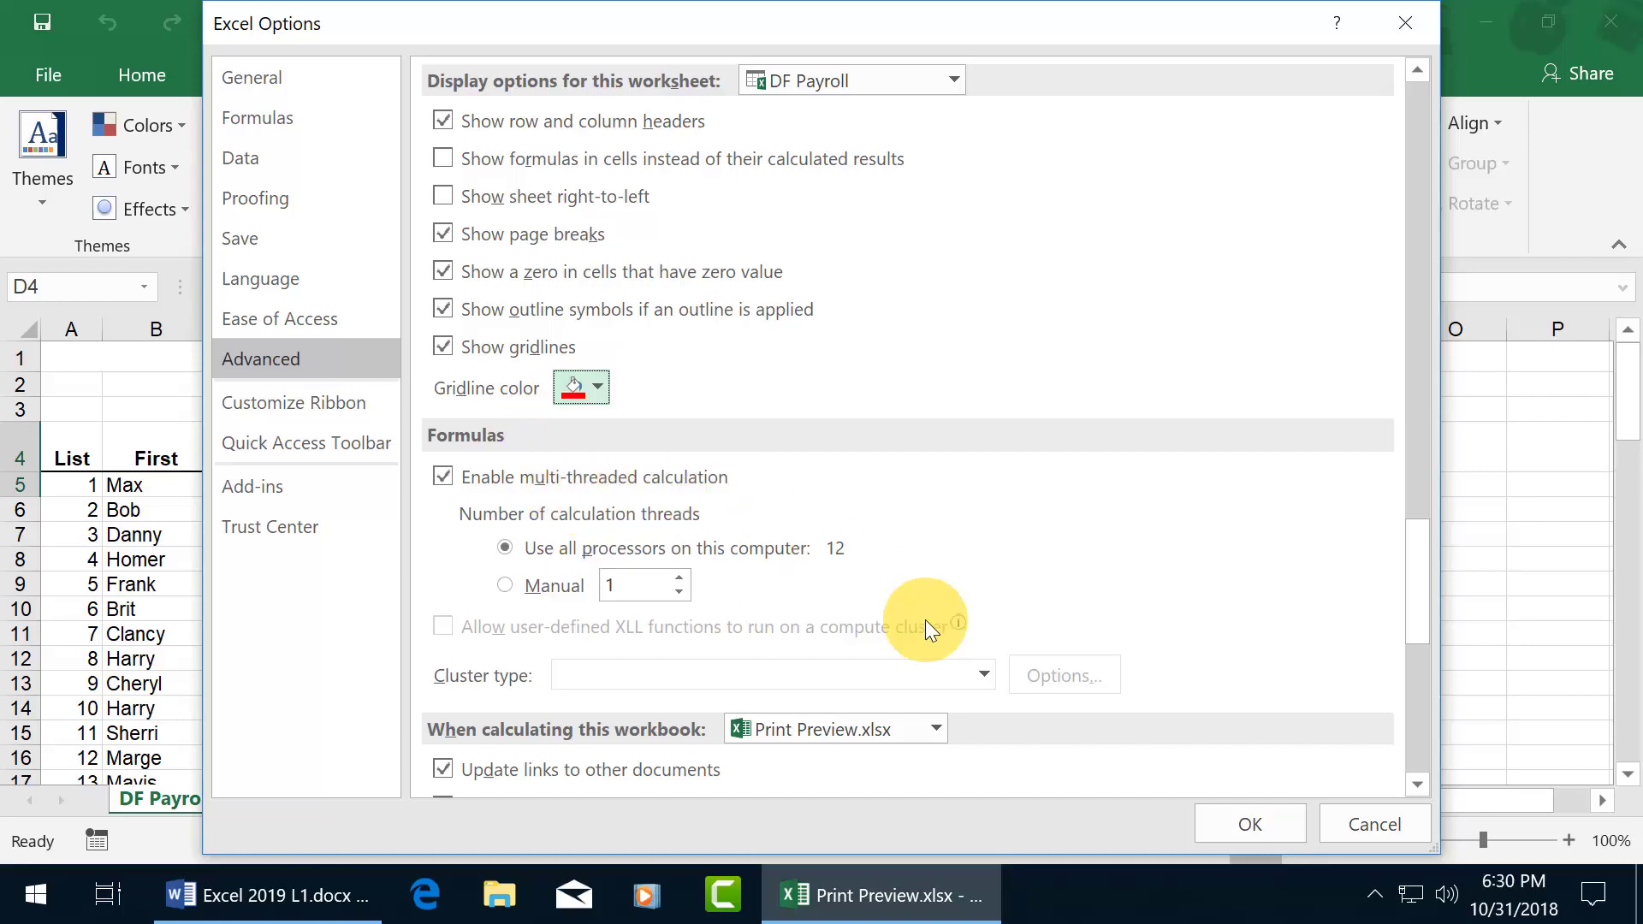
{"action": "left_click", "coordinate": [1257, 829]}
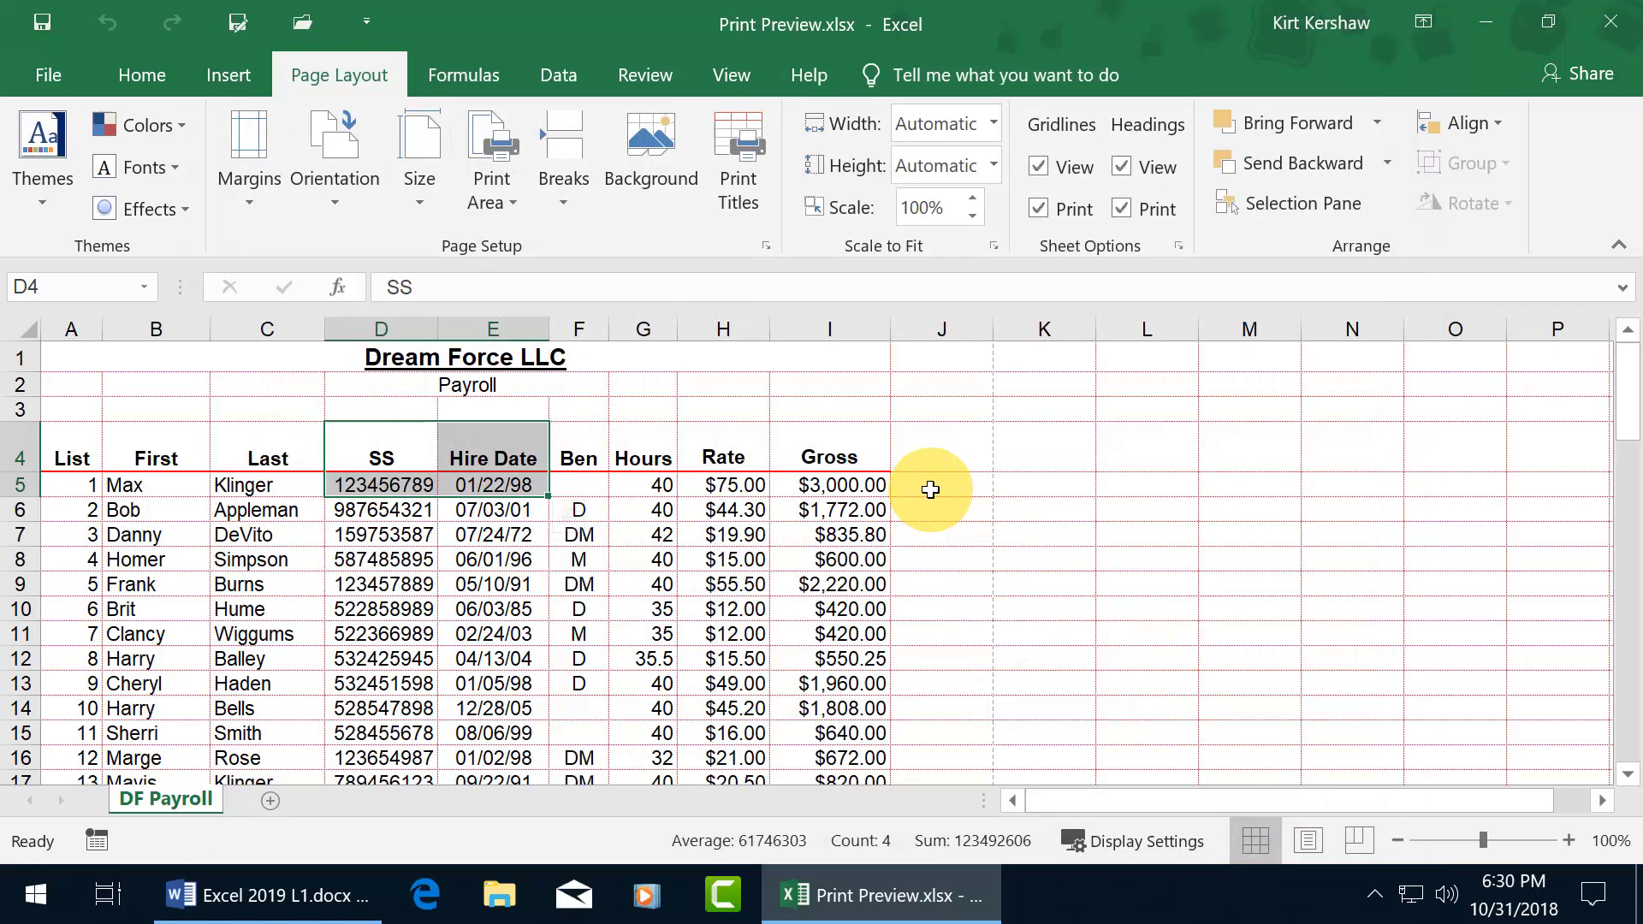
Step: Open the print preview (Ctrl+P) to see the red gridlines on the 2-page payroll printout
{"action": "key", "text": "ctrl+p"}
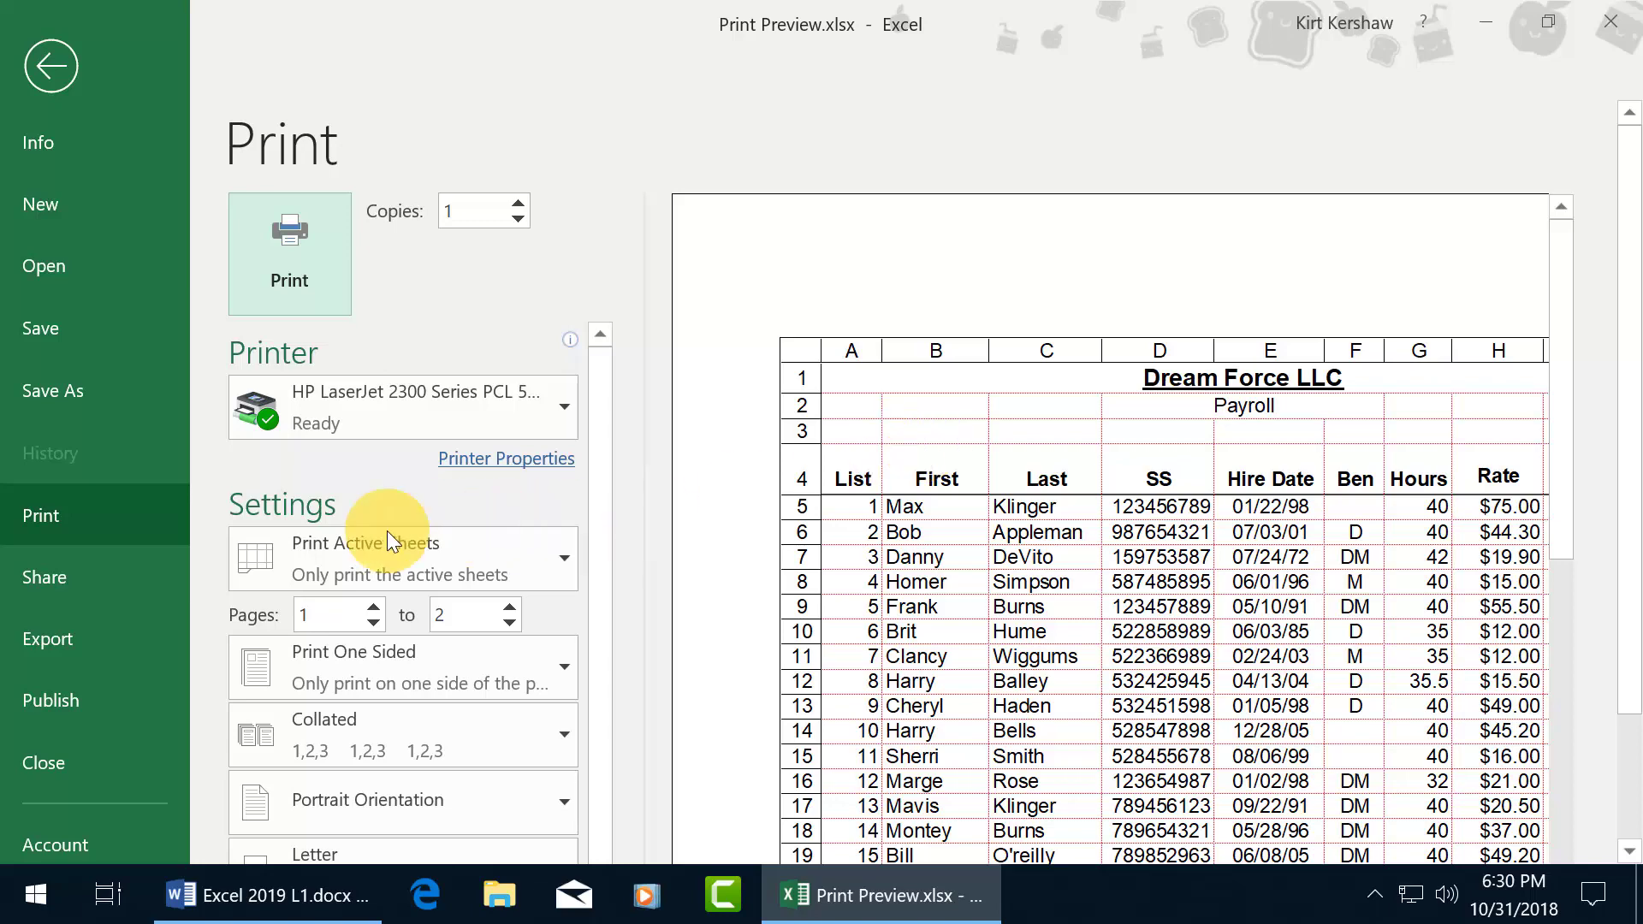
{"action": "scroll", "coordinate": [101, 531], "scroll_direction": "down", "scroll_amount": 3}
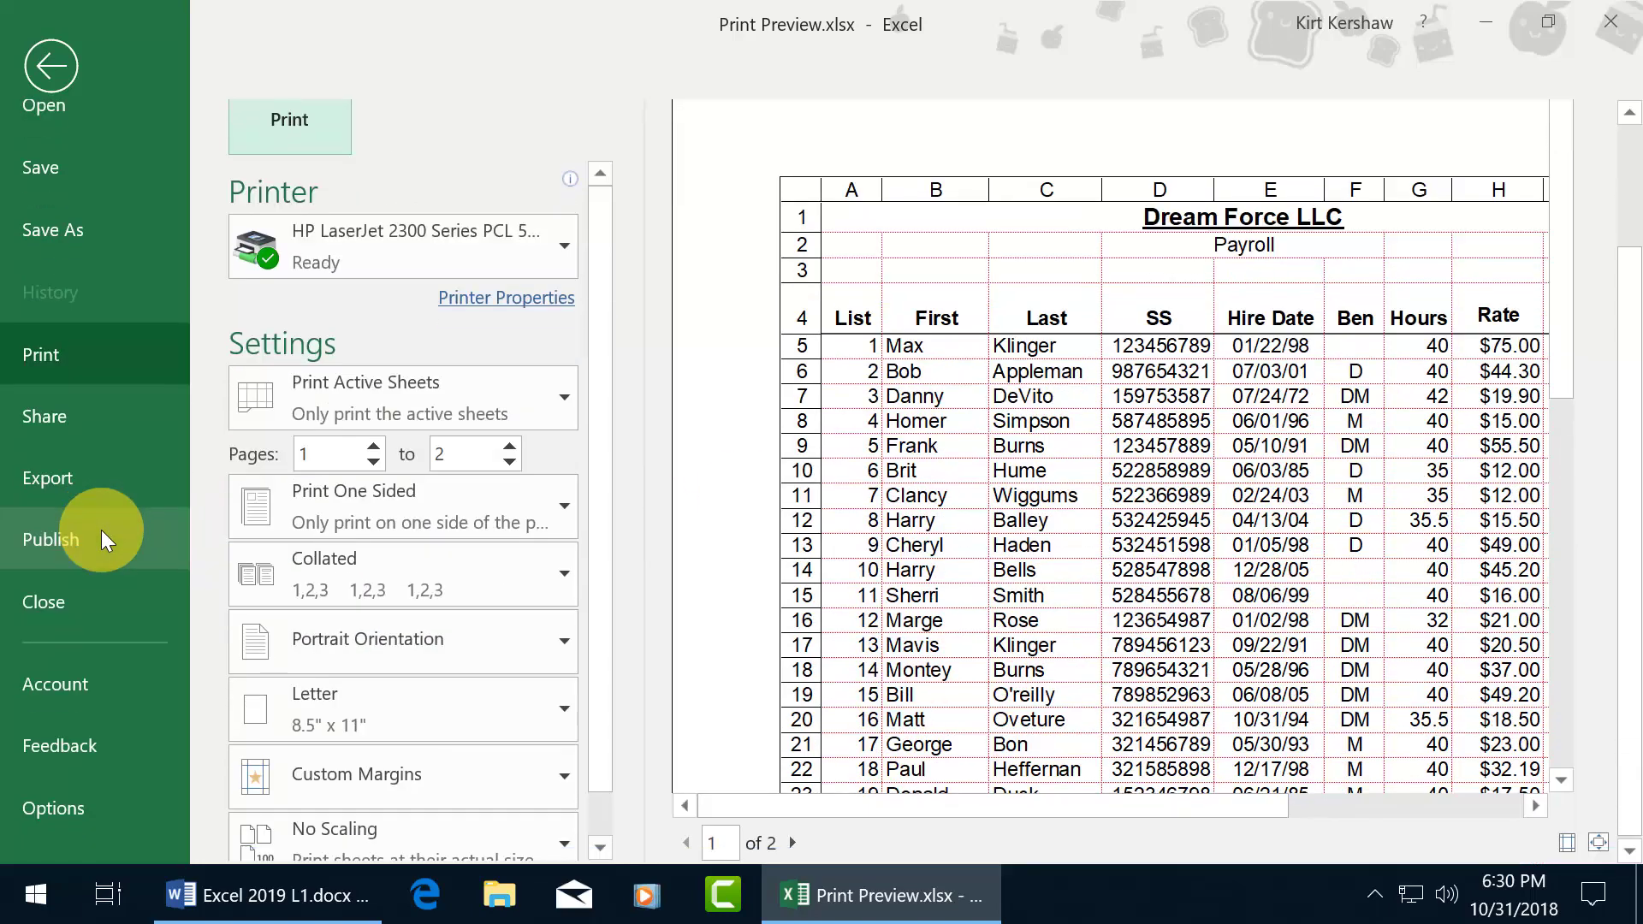
Step: In Excel Options > Advanced, set the worksheet Gridline color back to Automatic
{"action": "left_click", "coordinate": [93, 813]}
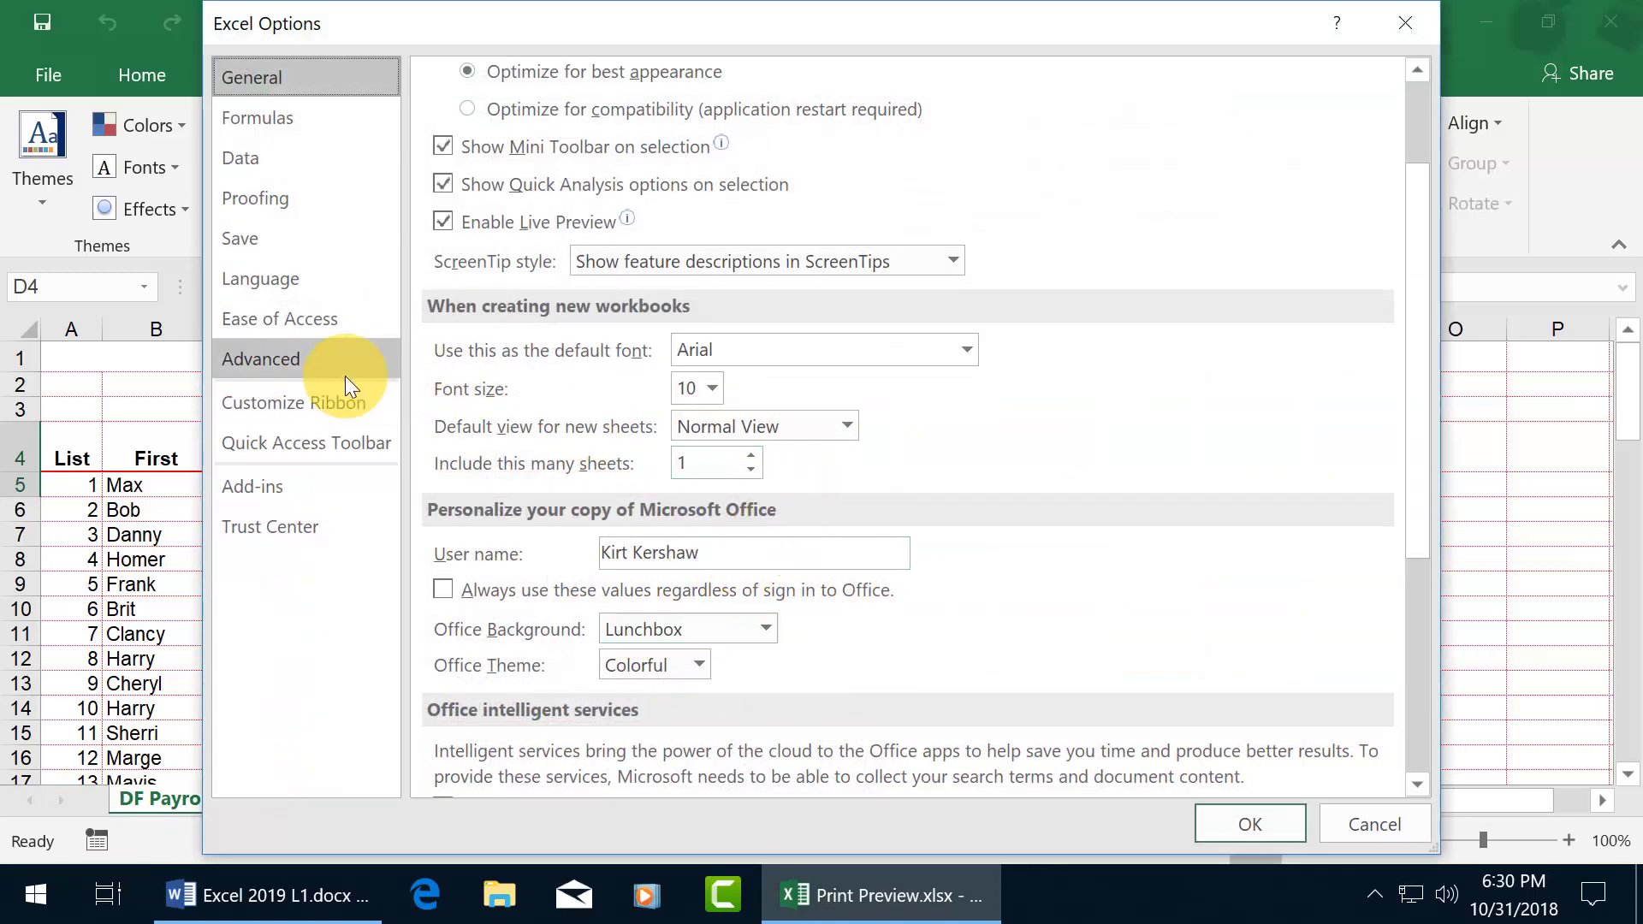
{"action": "left_click", "coordinate": [344, 383]}
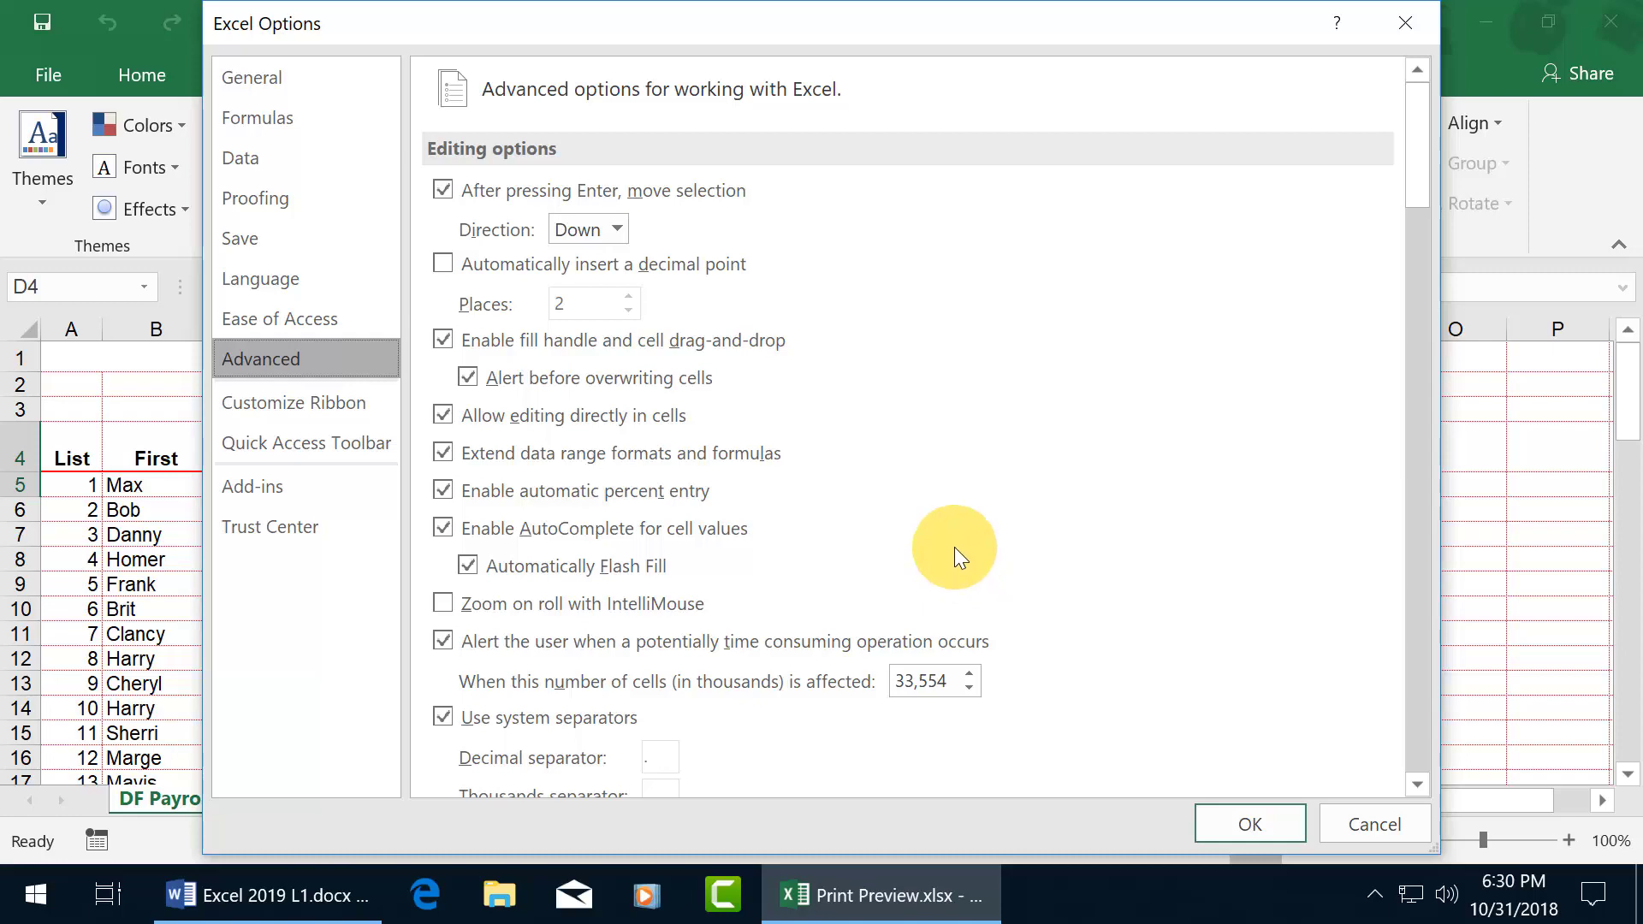
{"action": "scroll", "coordinate": [954, 548], "scroll_direction": "down", "scroll_amount": 15}
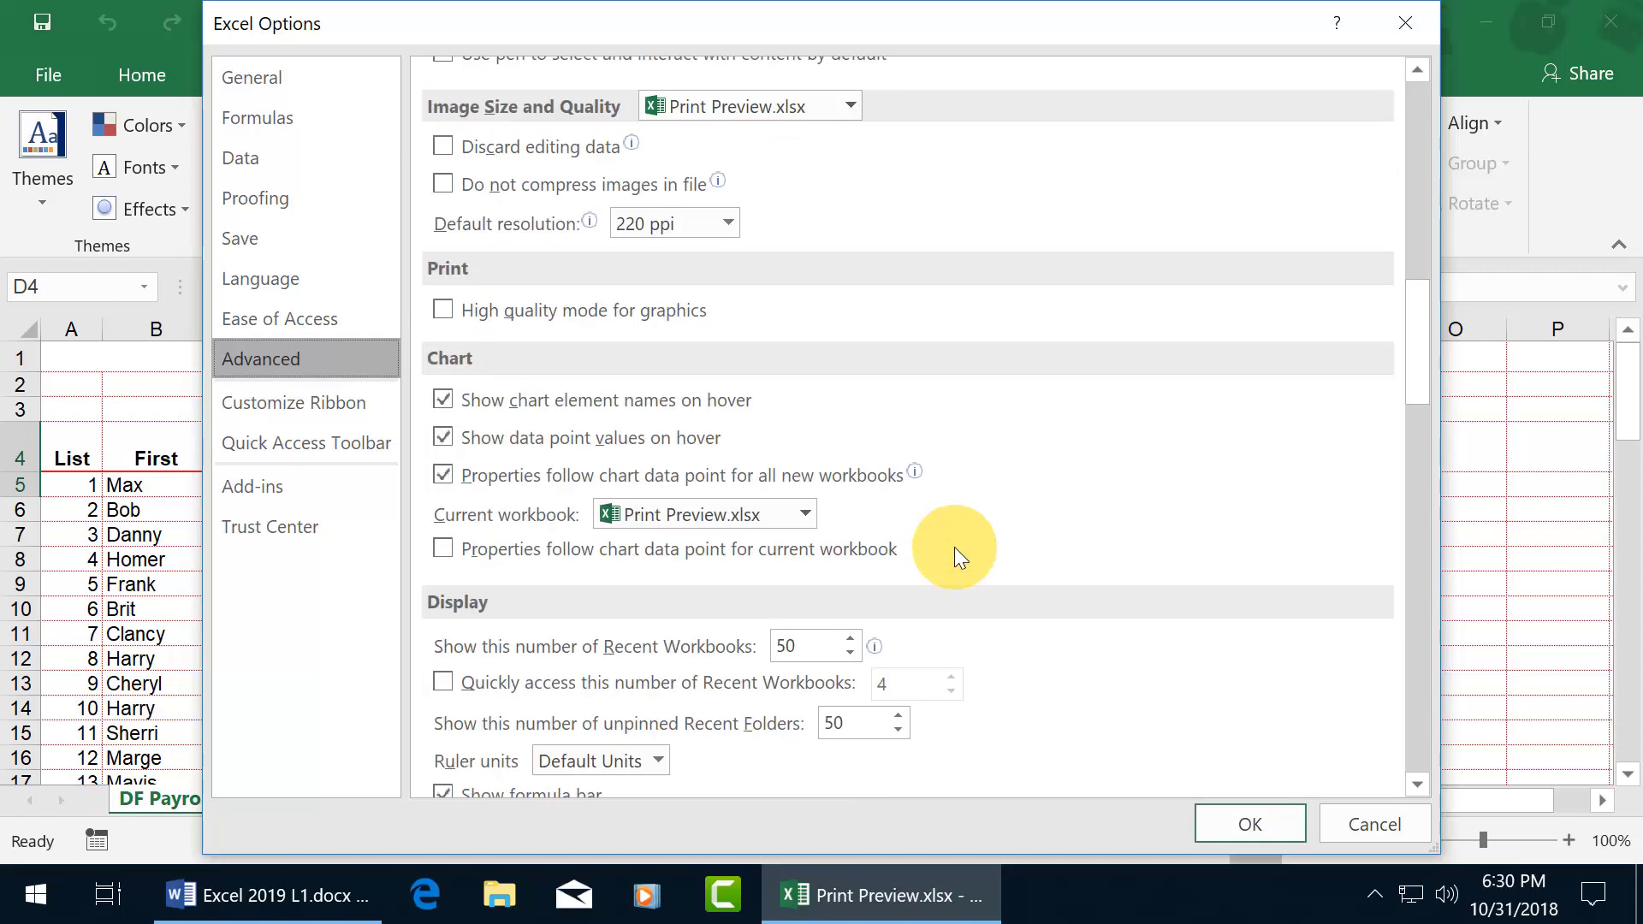
{"action": "scroll", "coordinate": [954, 547], "scroll_direction": "down", "scroll_amount": 10}
{"action": "left_click", "coordinate": [597, 642]}
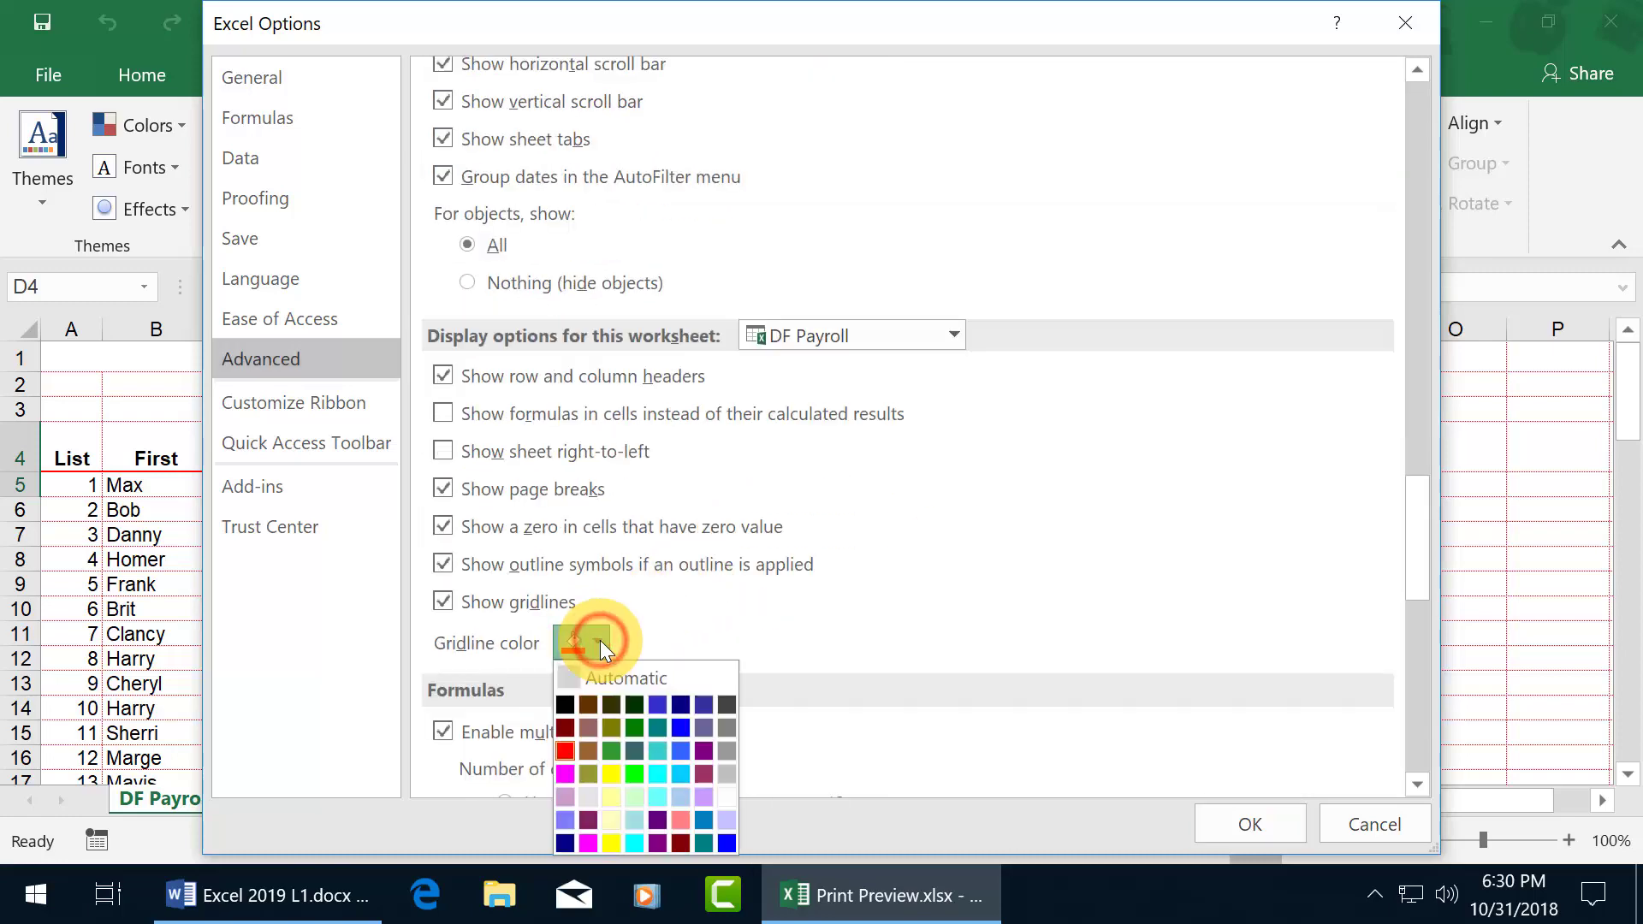
{"action": "left_click", "coordinate": [574, 678]}
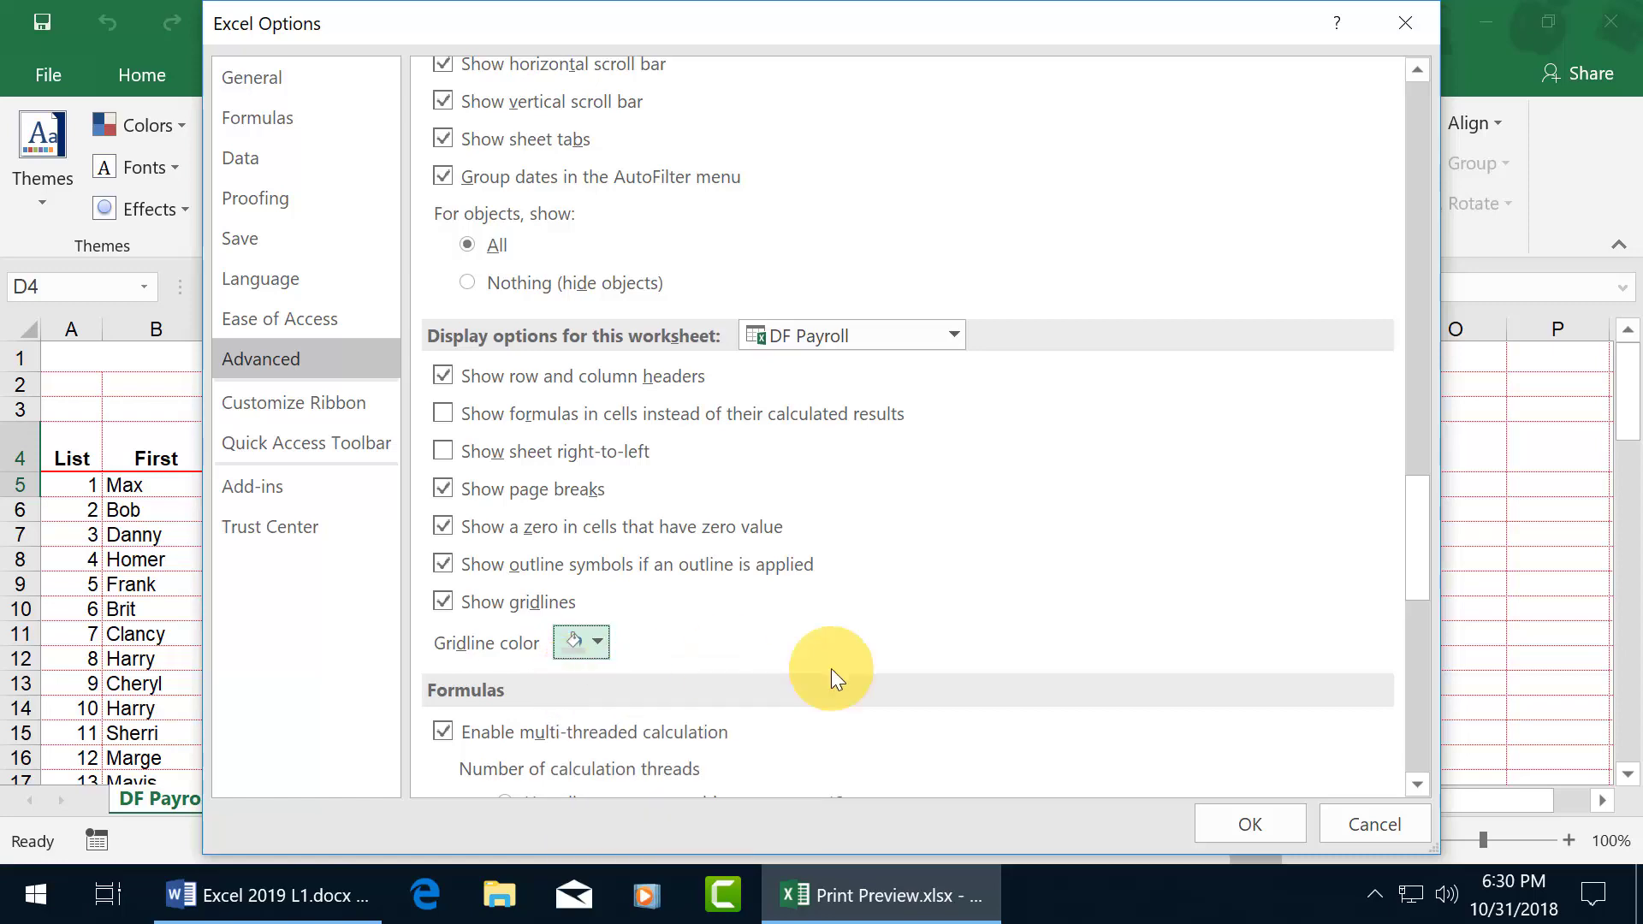
{"action": "left_click", "coordinate": [1220, 818]}
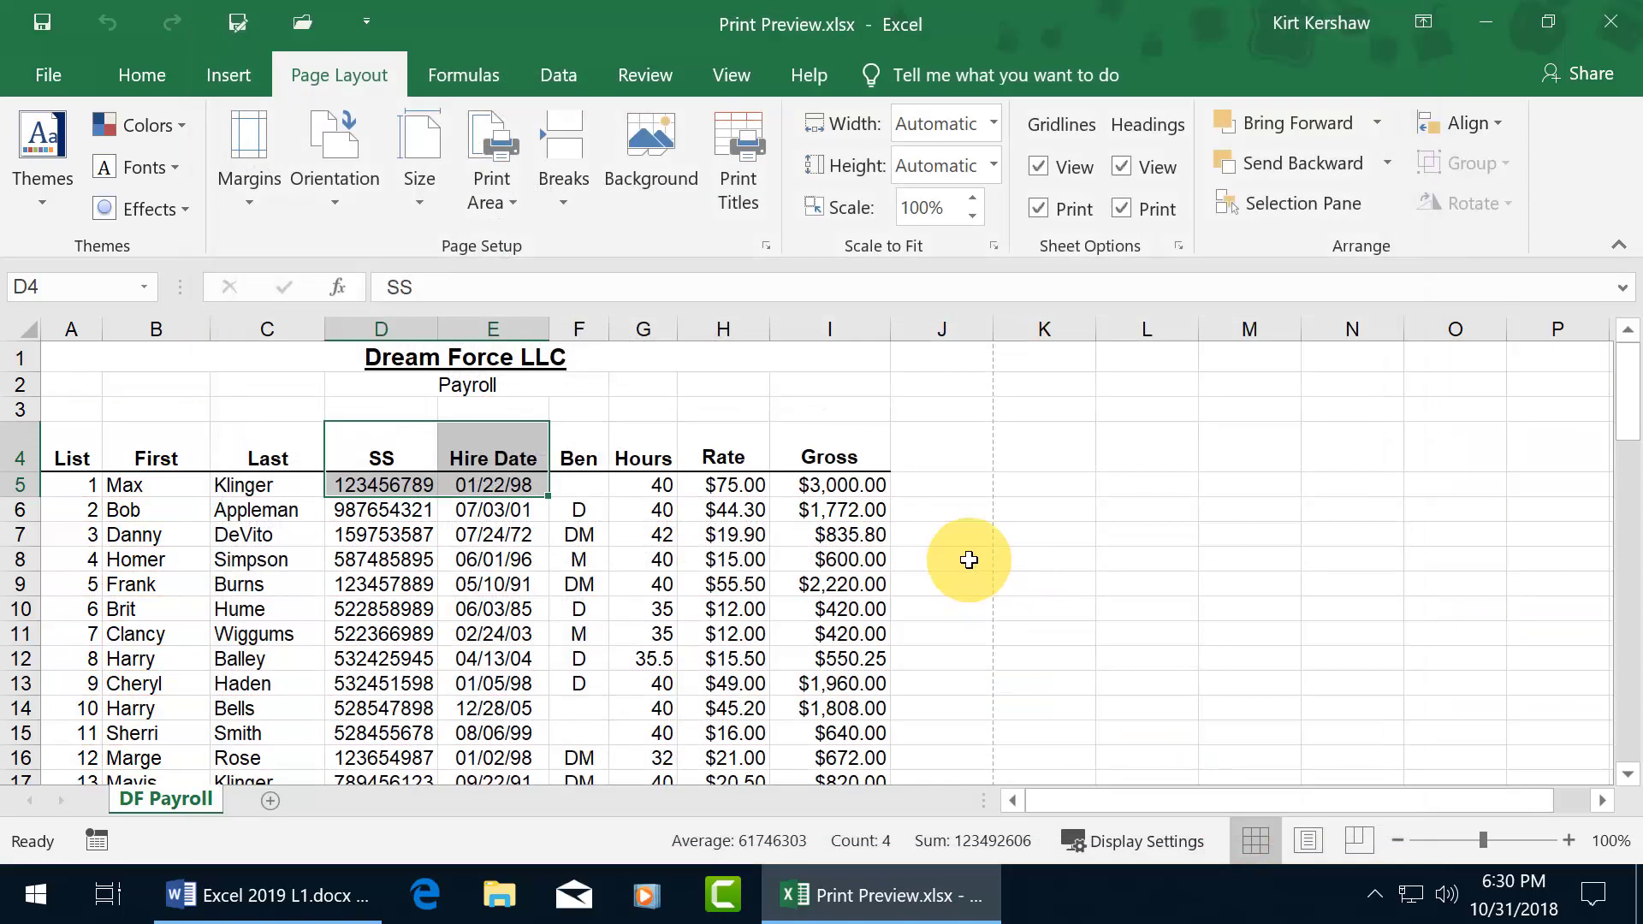